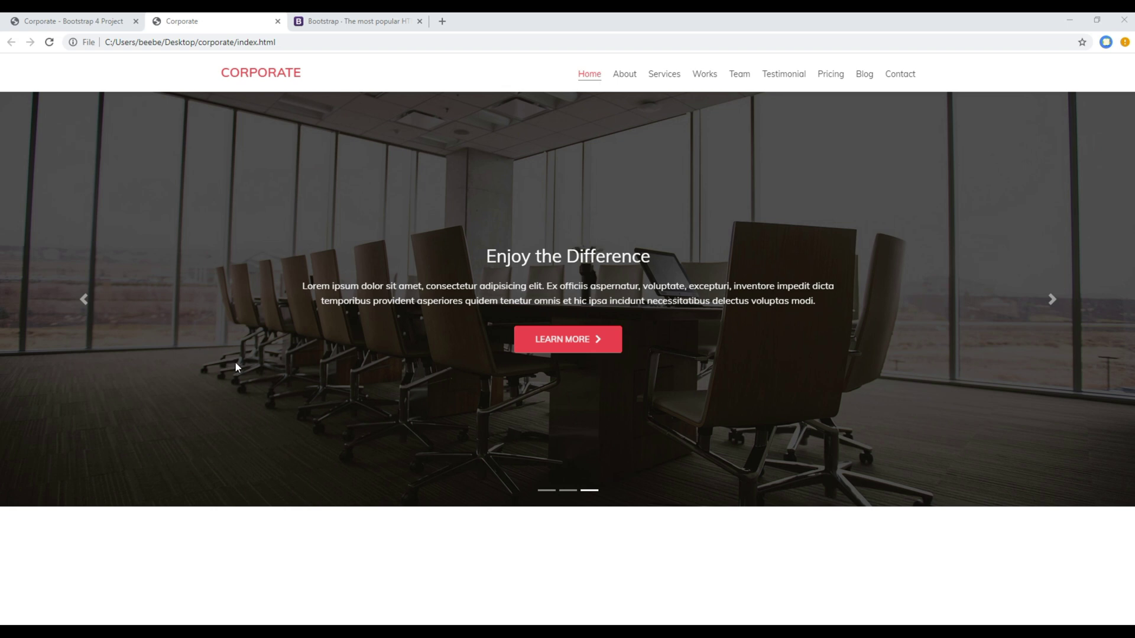
Step: Cycle through the local hero carousel's slides, then bring up the hosted demo's About Us section
click(568, 492)
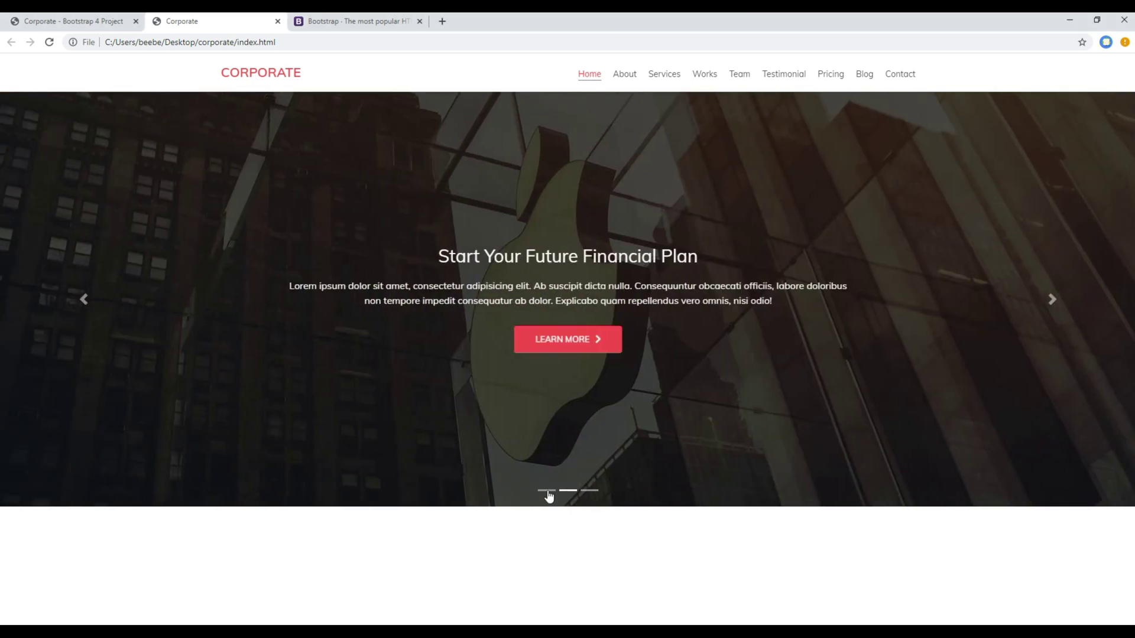
click(546, 492)
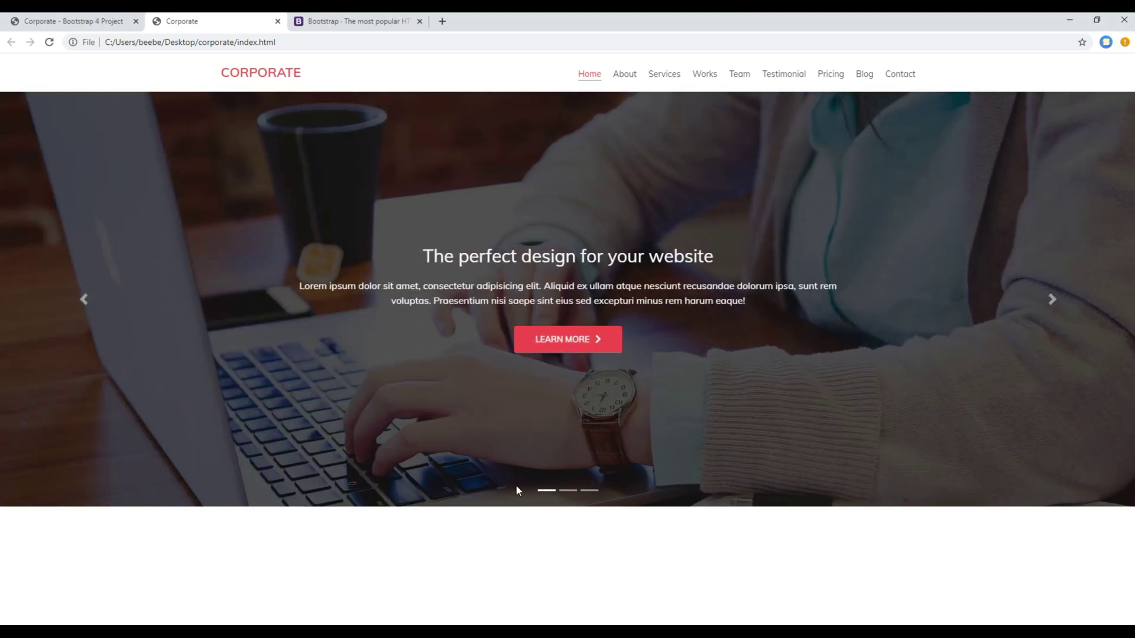
click(82, 25)
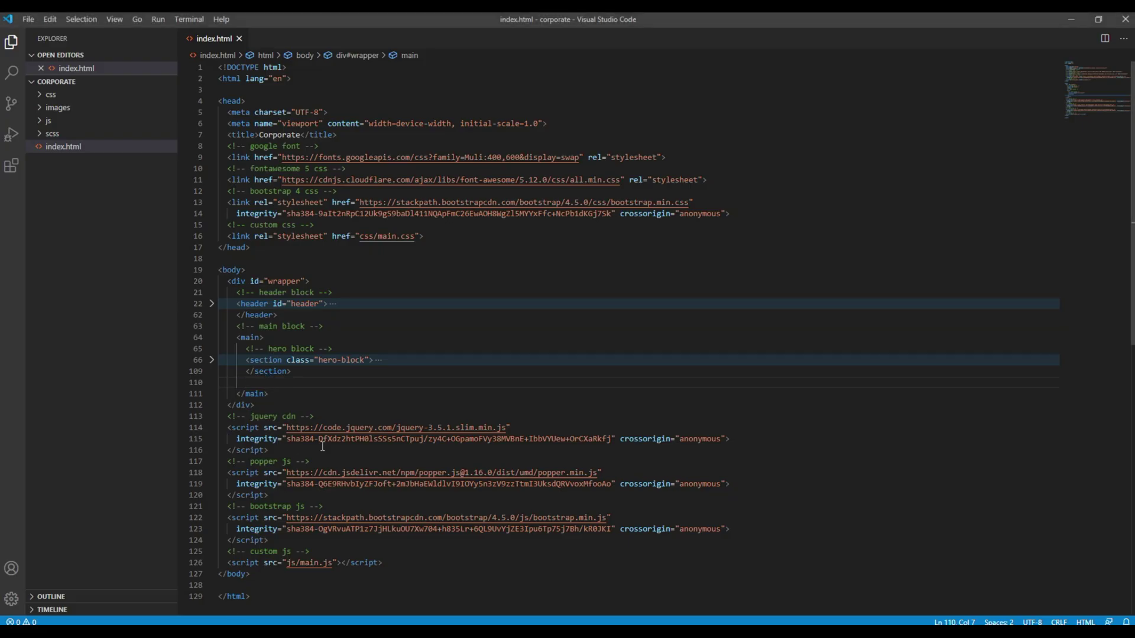
text(secti)
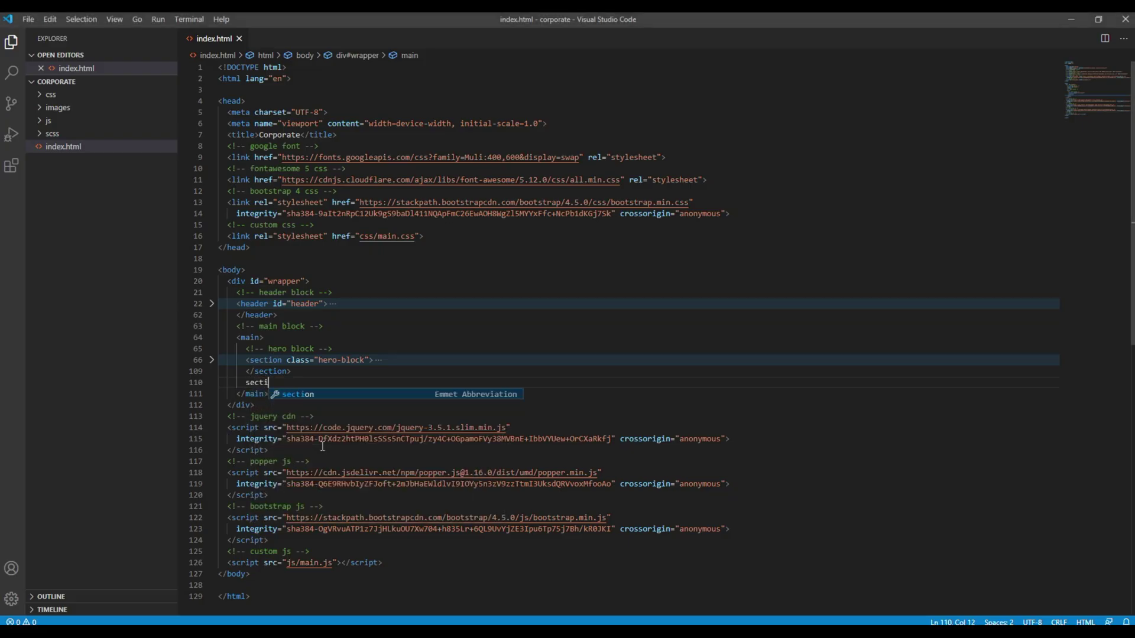
text(on.block)
Step: Insert a block section containing a container-fluid div below the hero section
key(Tab)
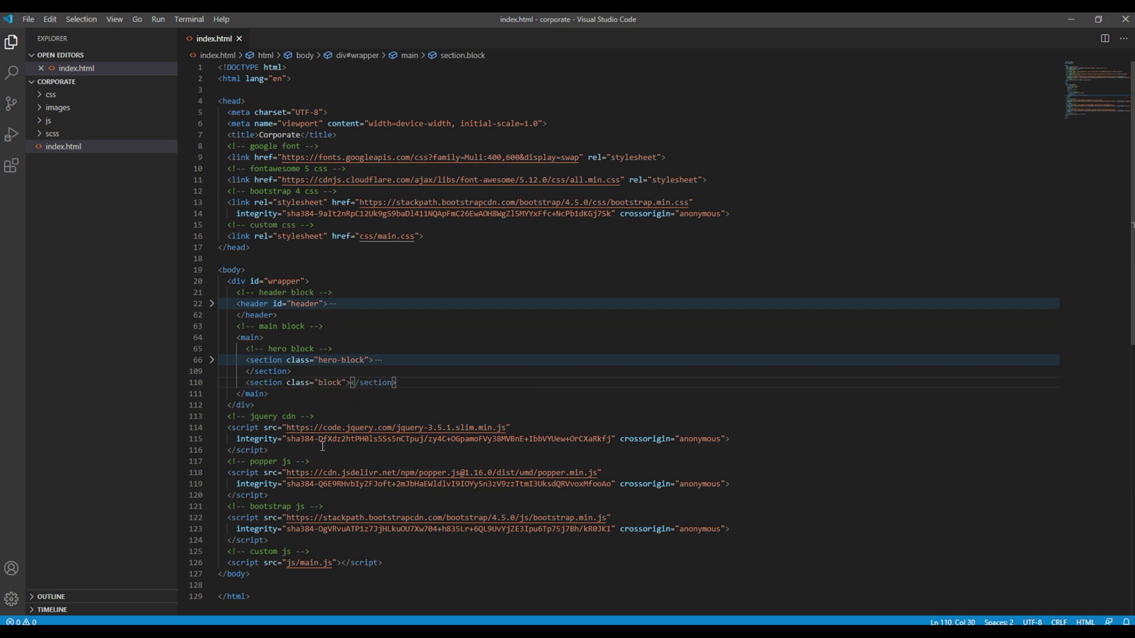
key(Return)
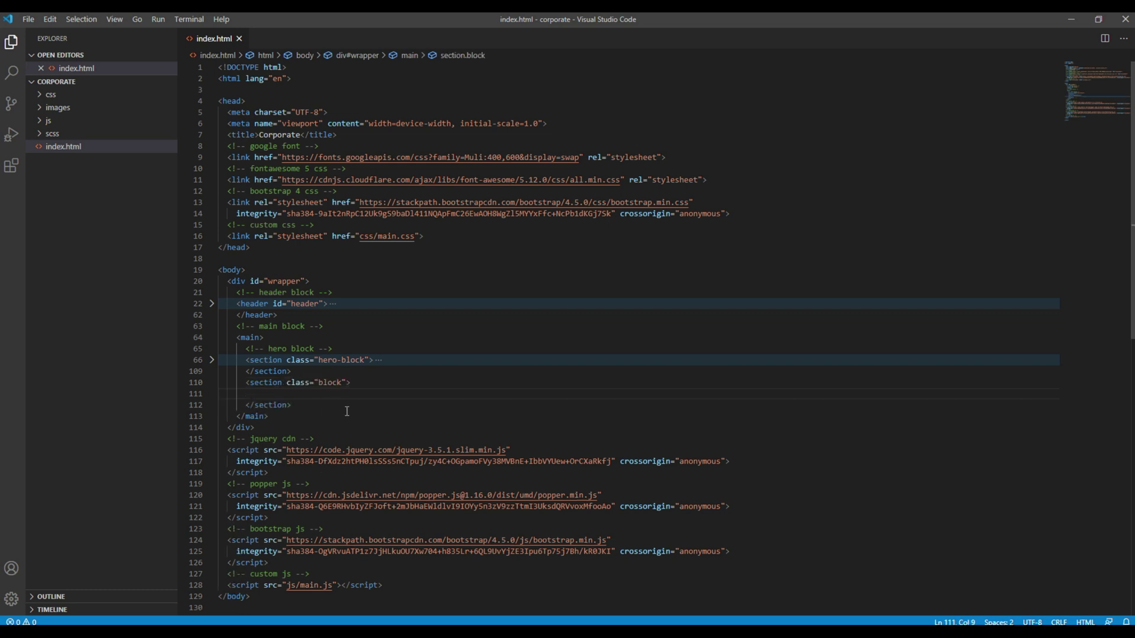
text(div.conta)
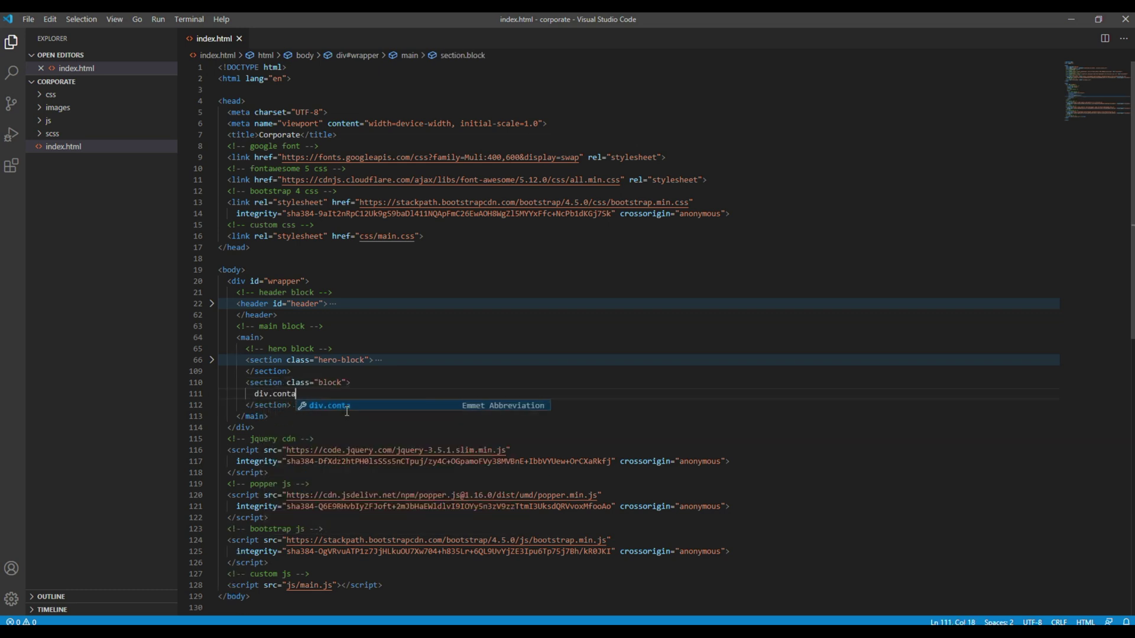
text(iner-fluid)
key(Tab)
key(Return)
Step: Add an 'about block' comment above the new section and give it the about-block class
click(304, 371)
key(Return)
text(about)
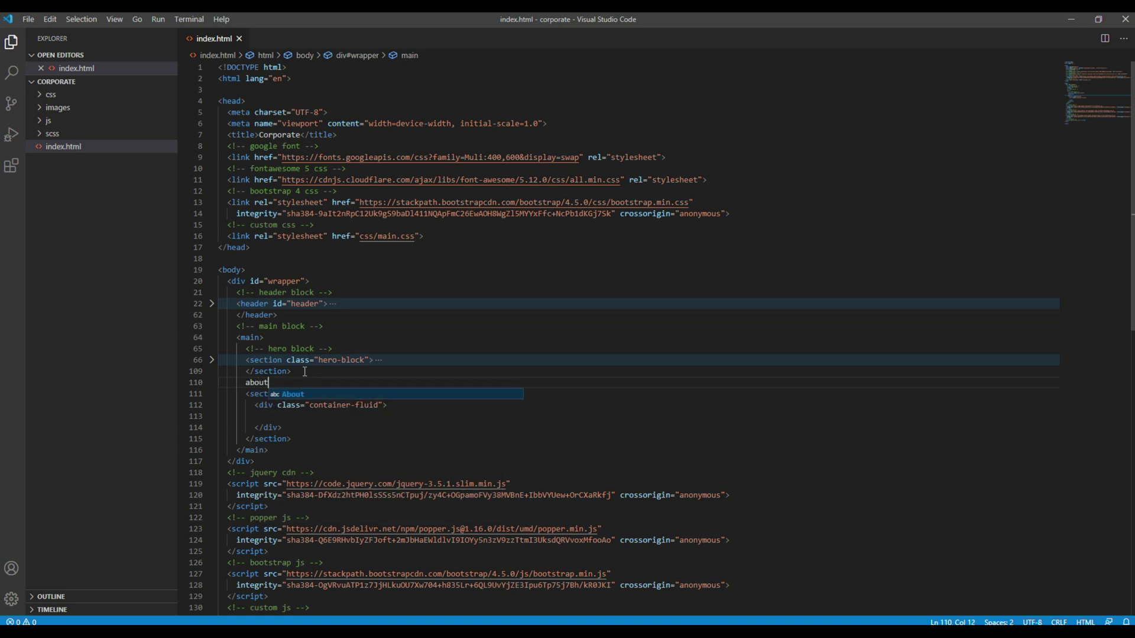
text( block)
key(shift+Home)
key(ctrl+slash)
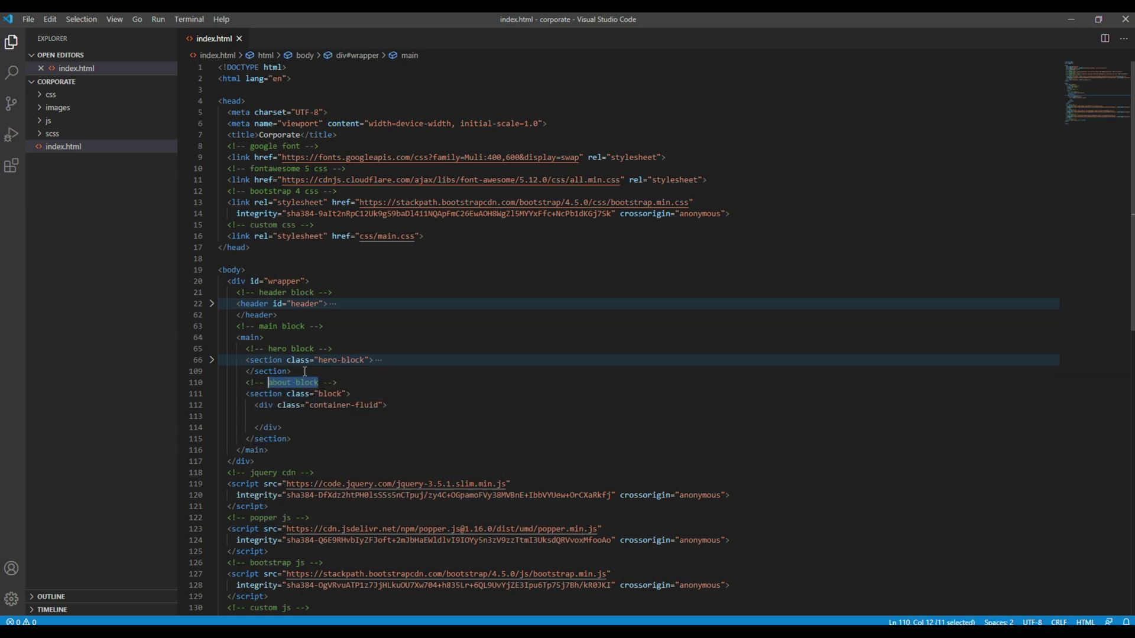
click(345, 395)
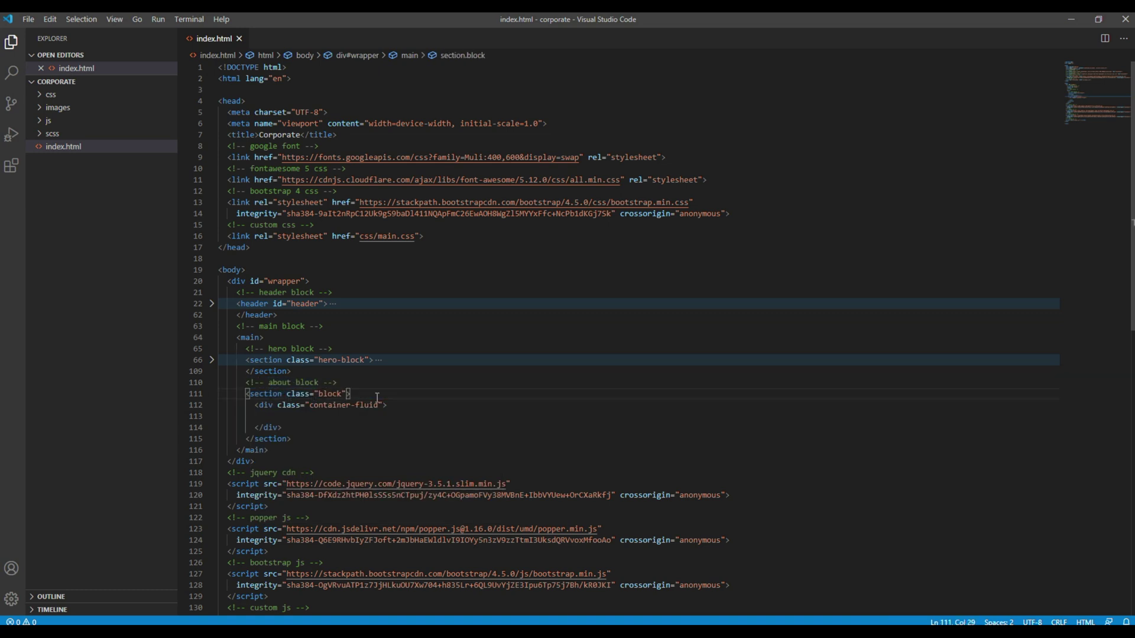
text(about-blo)
text(ck)
click(376, 431)
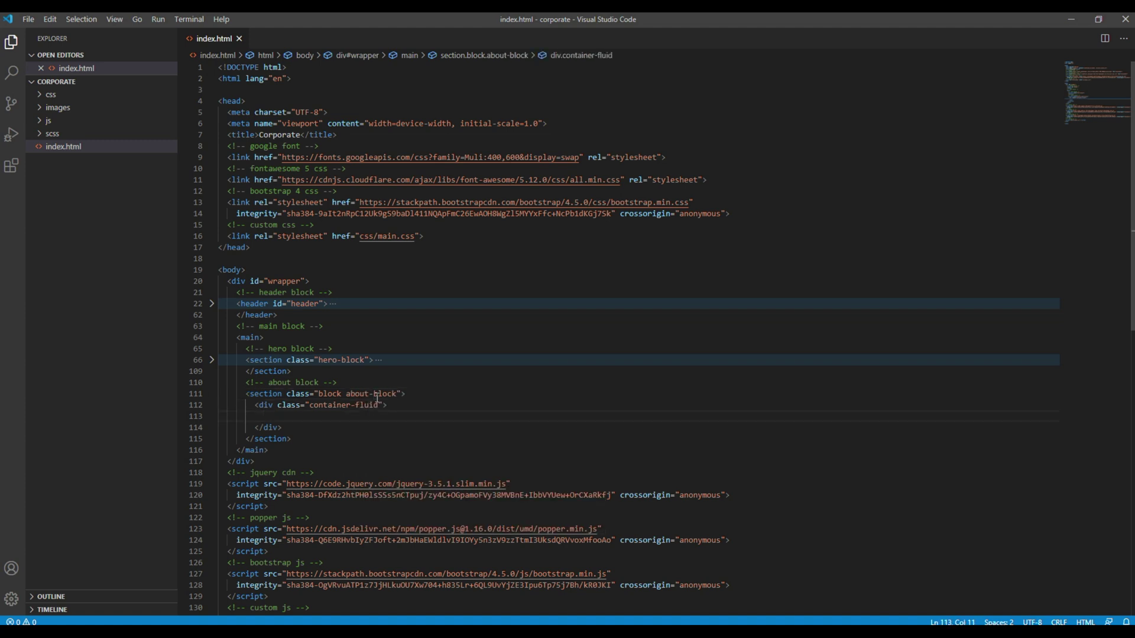
key(Up)
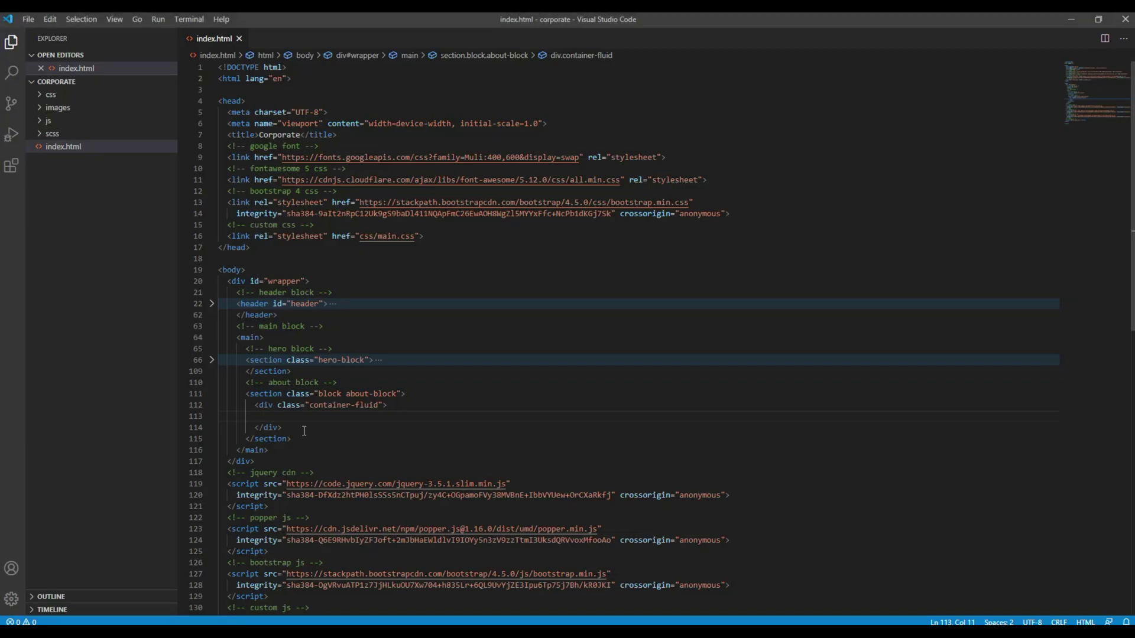
text(div.)
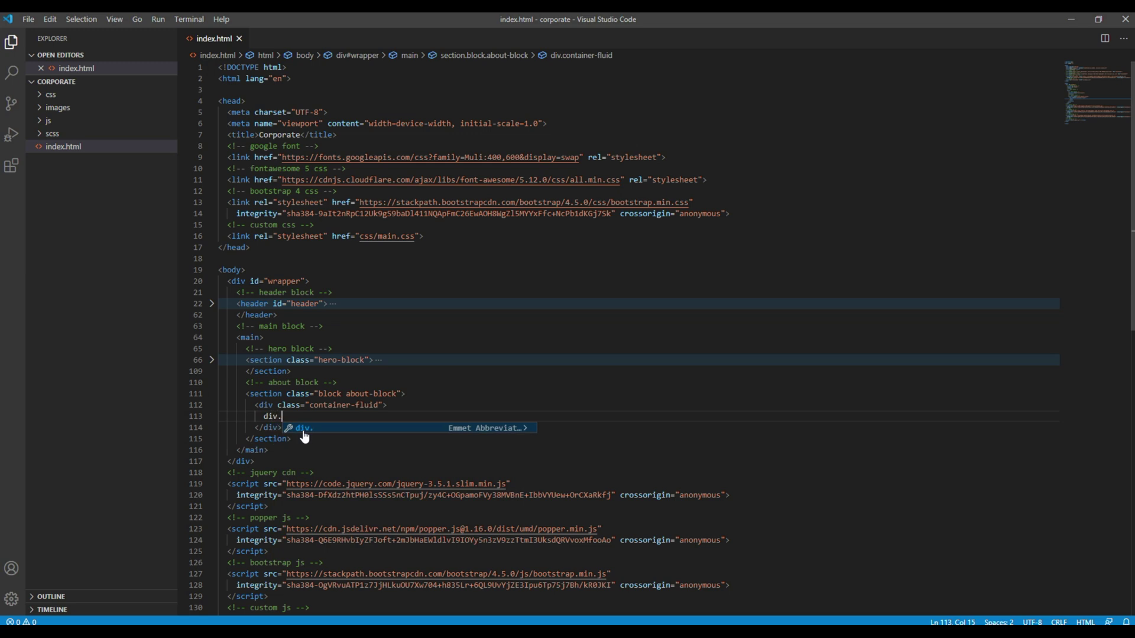
text(title-)
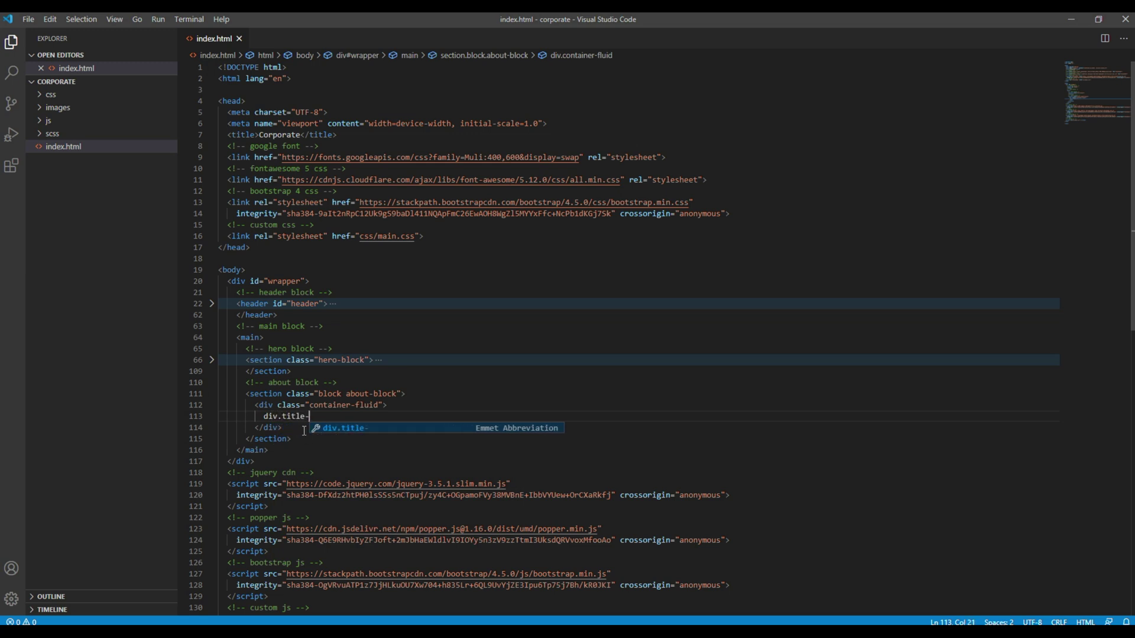
text(holder)
Step: Add a title-holder div with an 'About Us' h2 heading and an empty subtitle div
key(Tab)
text(h)
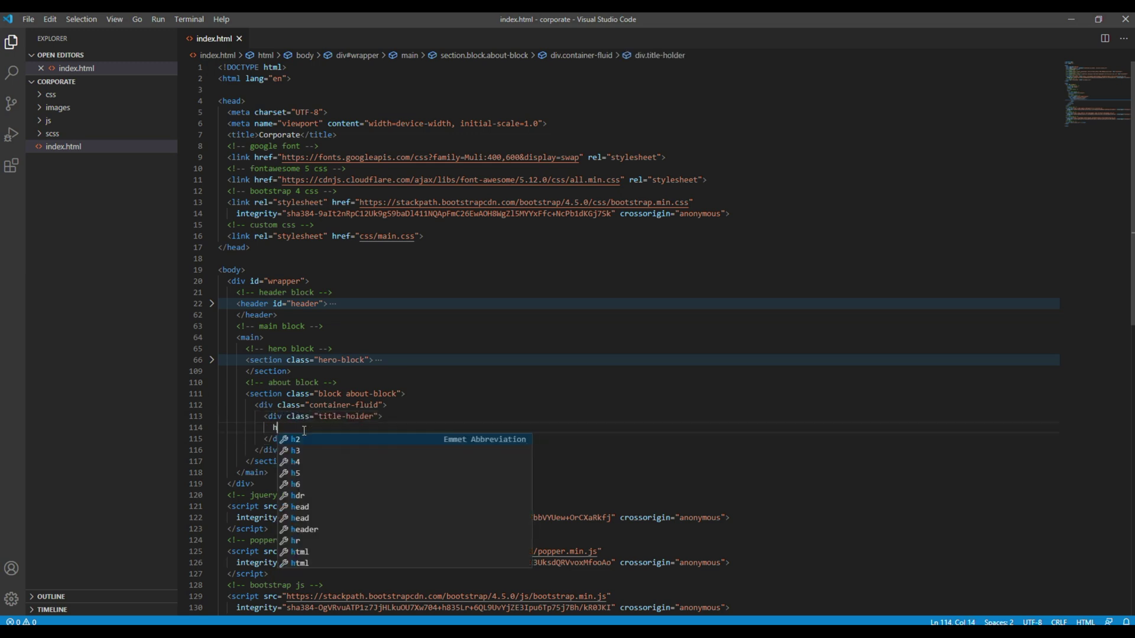
text(2)
key(Tab)
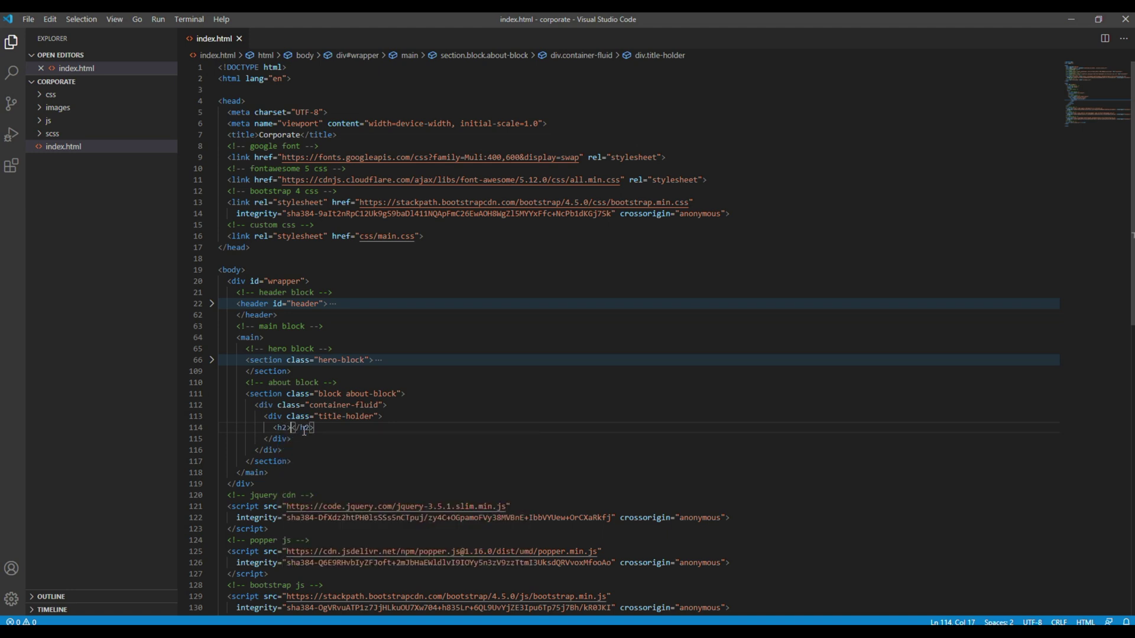
text(About )
text(Us)
key(Return)
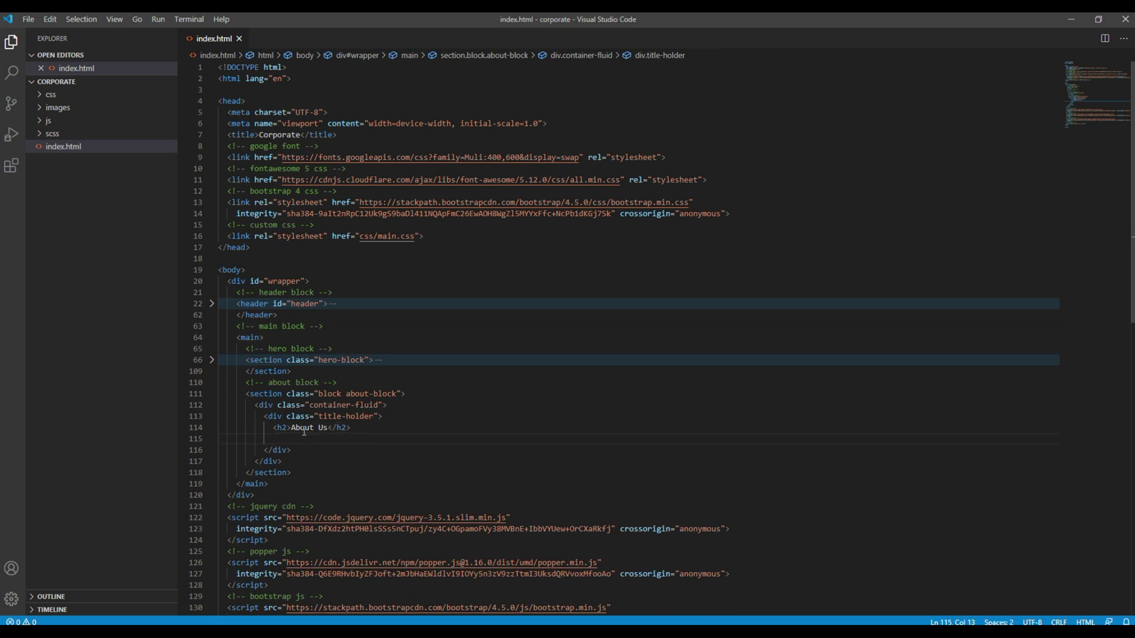
text(div.subtitle)
key(Tab)
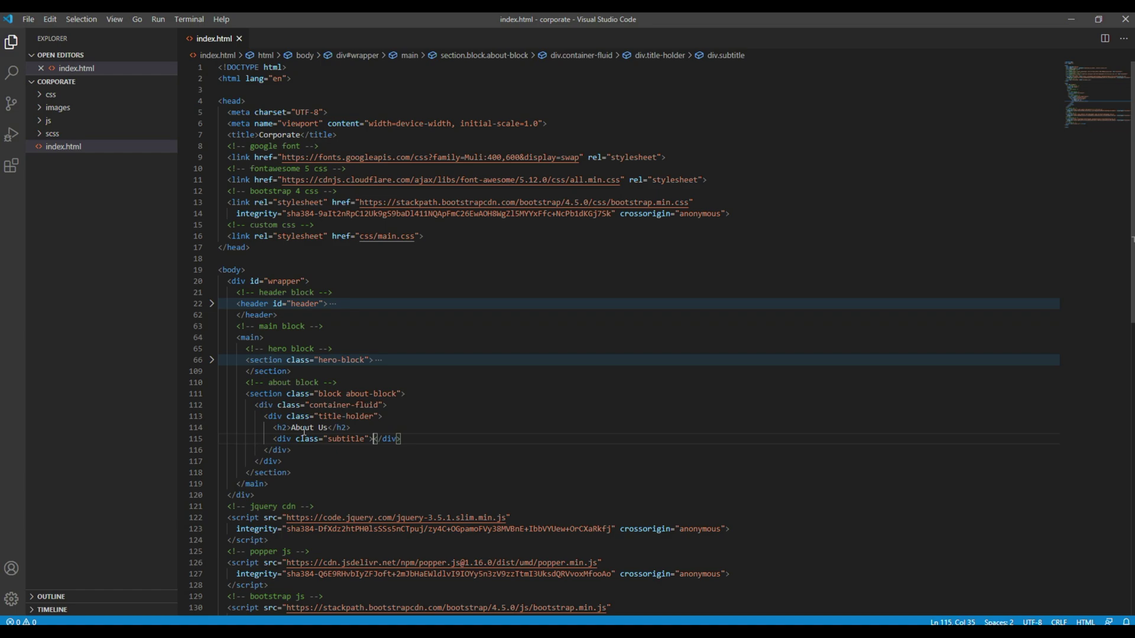
Step: Copy 'learn more about us' from the demo site into the subtitle div
key(alt+Tab)
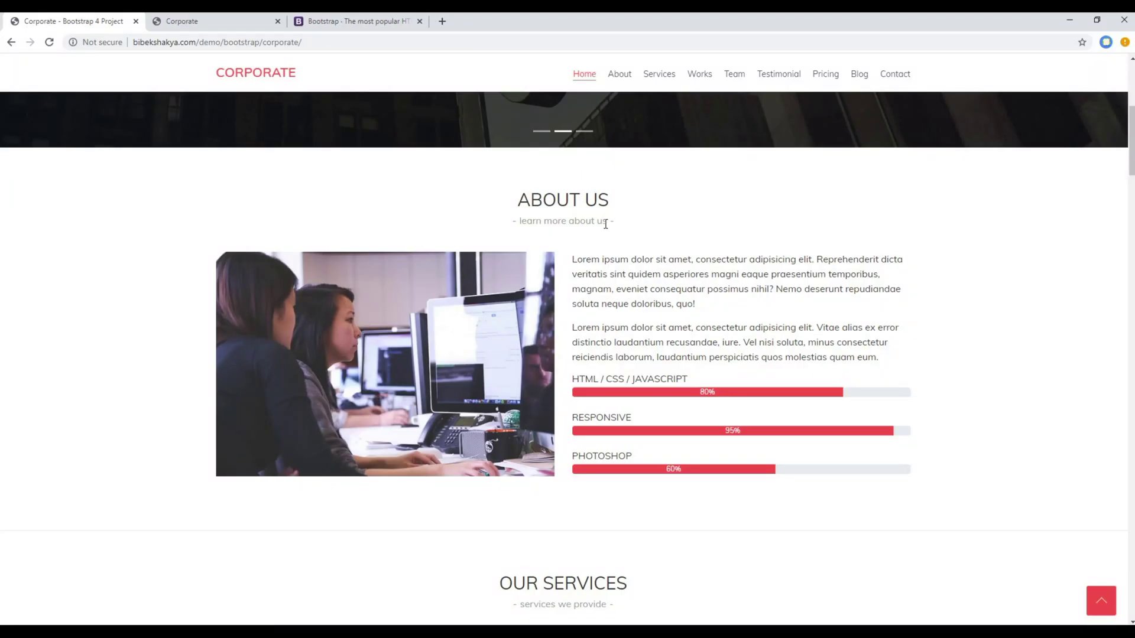
drag(608, 222, 522, 223)
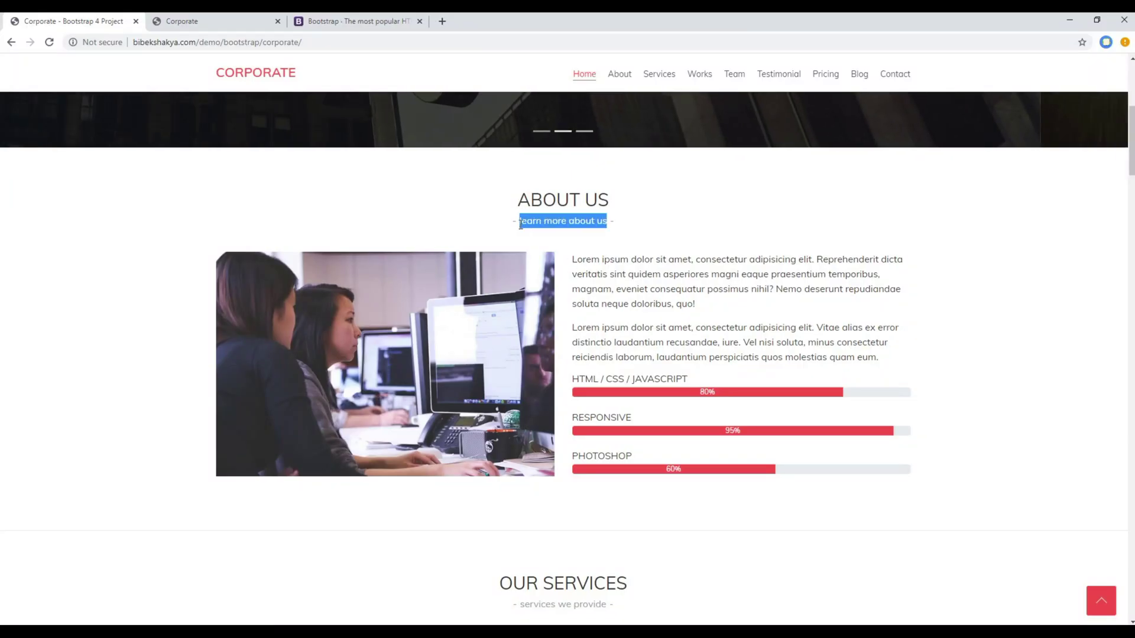
key(alt+Tab)
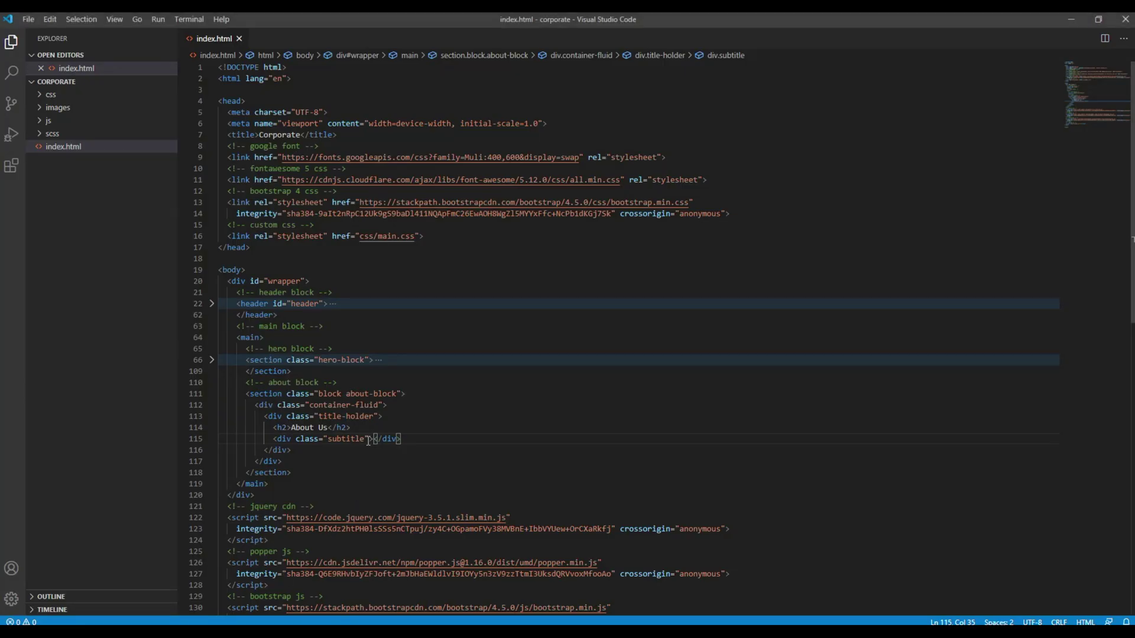
text(learn more about us)
key(alt+Tab)
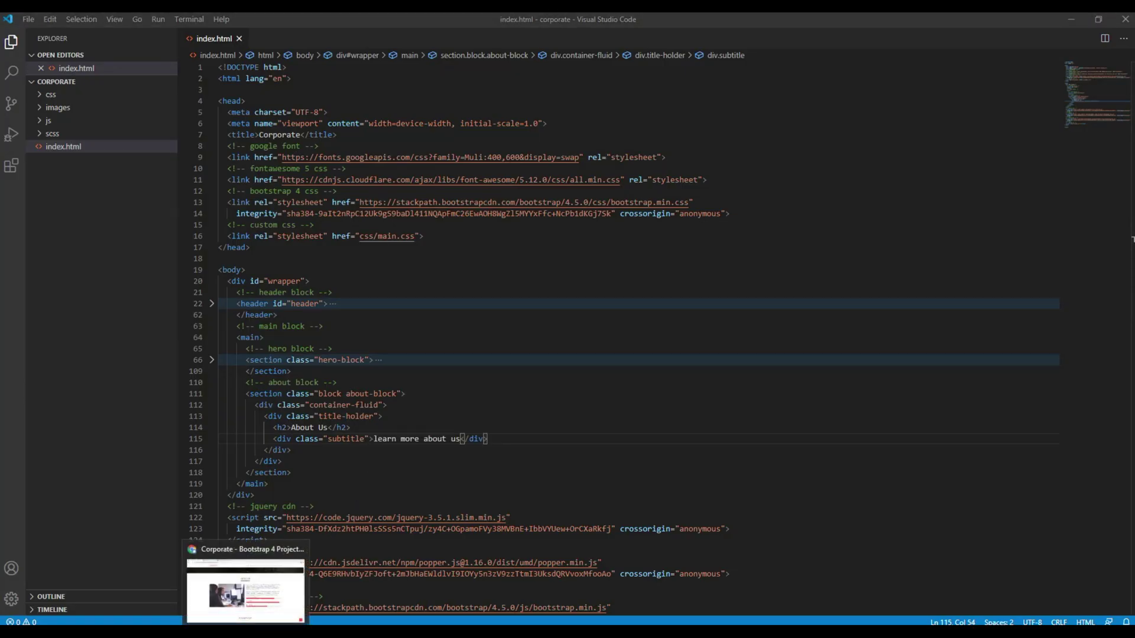
Step: Reload the local Corporate page to check the About Us heading, then go back to the demo
click(127, 436)
click(213, 27)
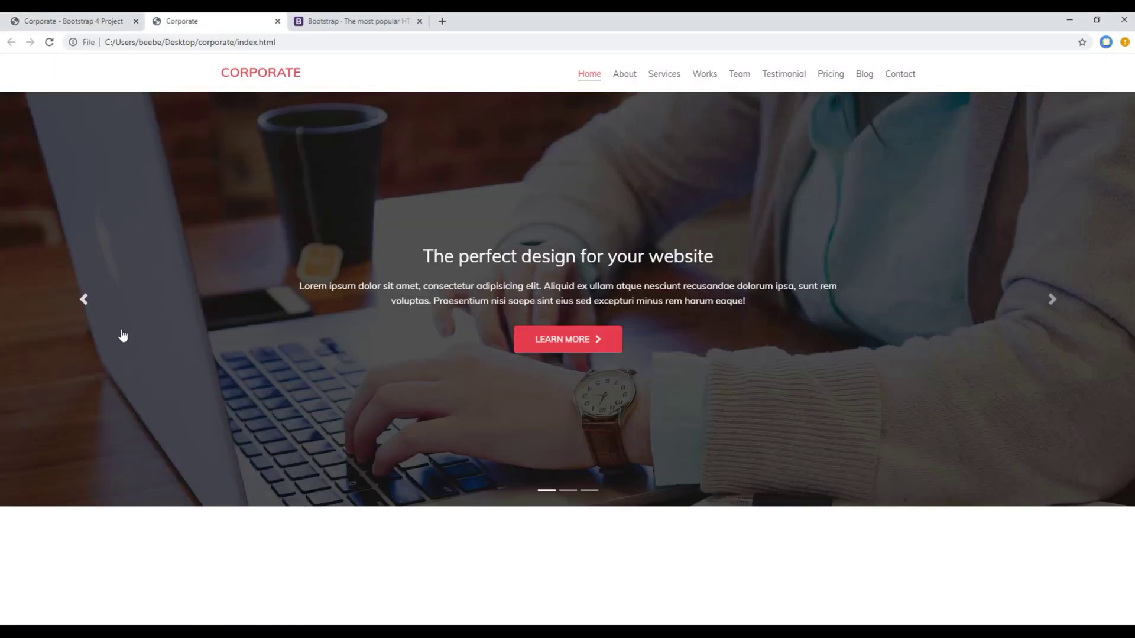
key(F5)
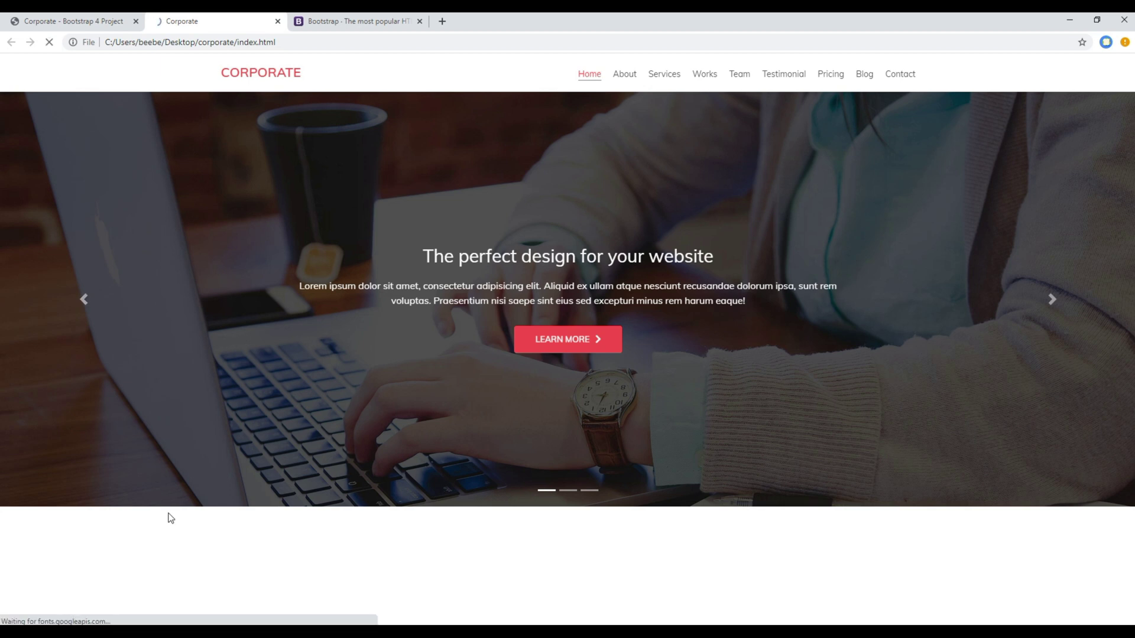
scroll(247, 529, down, 1)
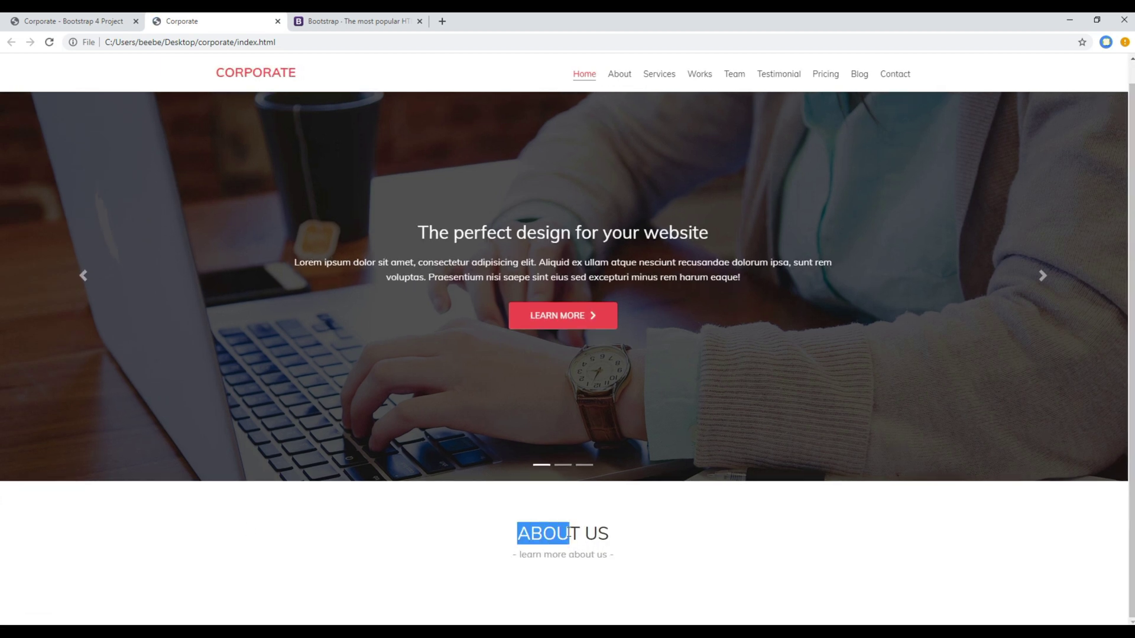
drag(506, 533, 611, 558)
click(636, 559)
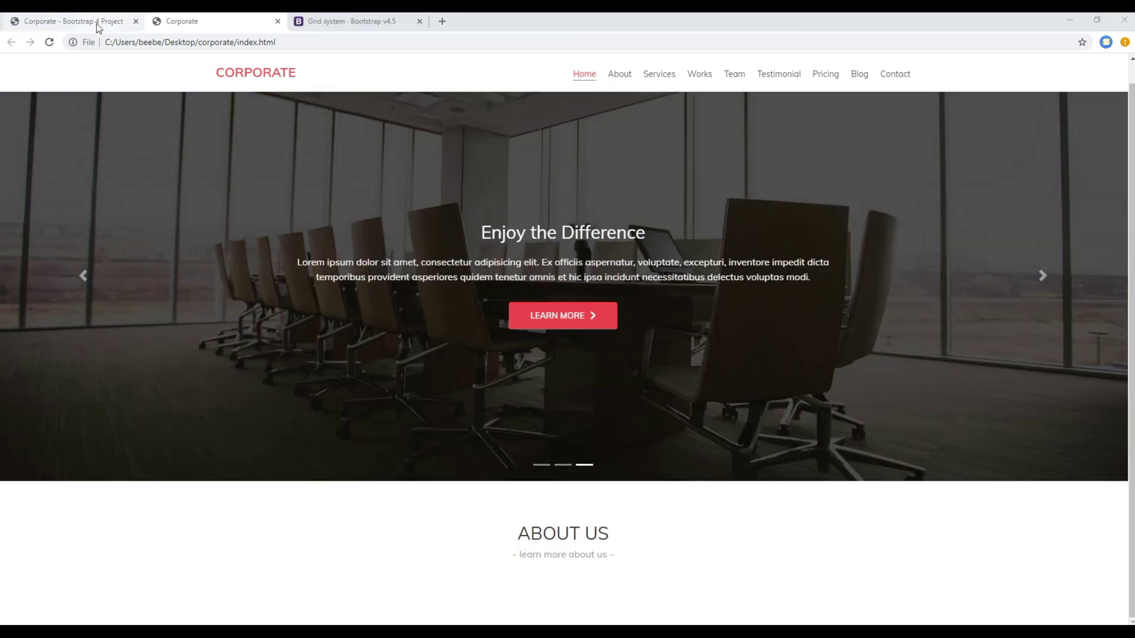
click(97, 22)
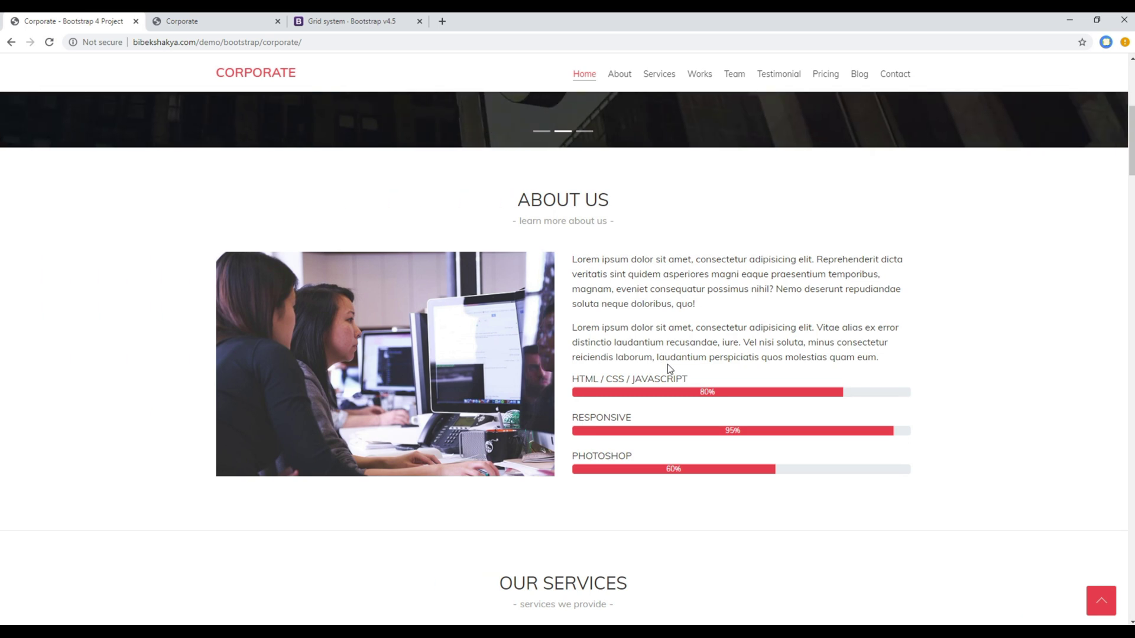
Step: Add a row div holding a col-sm-6 column below the title holder
key(alt+Tab)
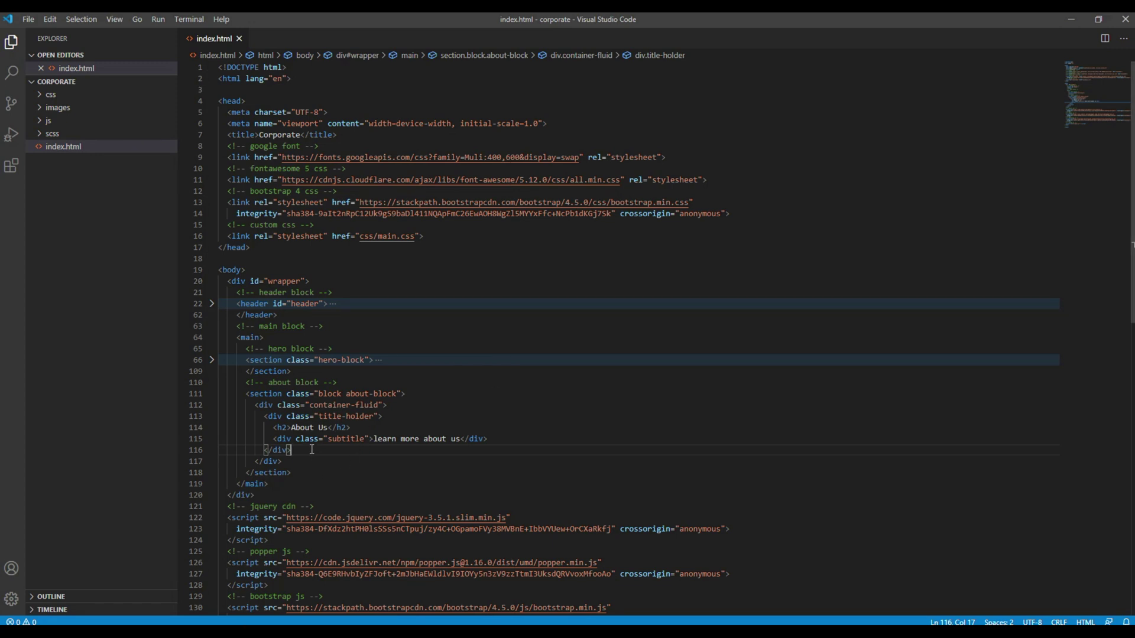
key(Return)
text(div.)
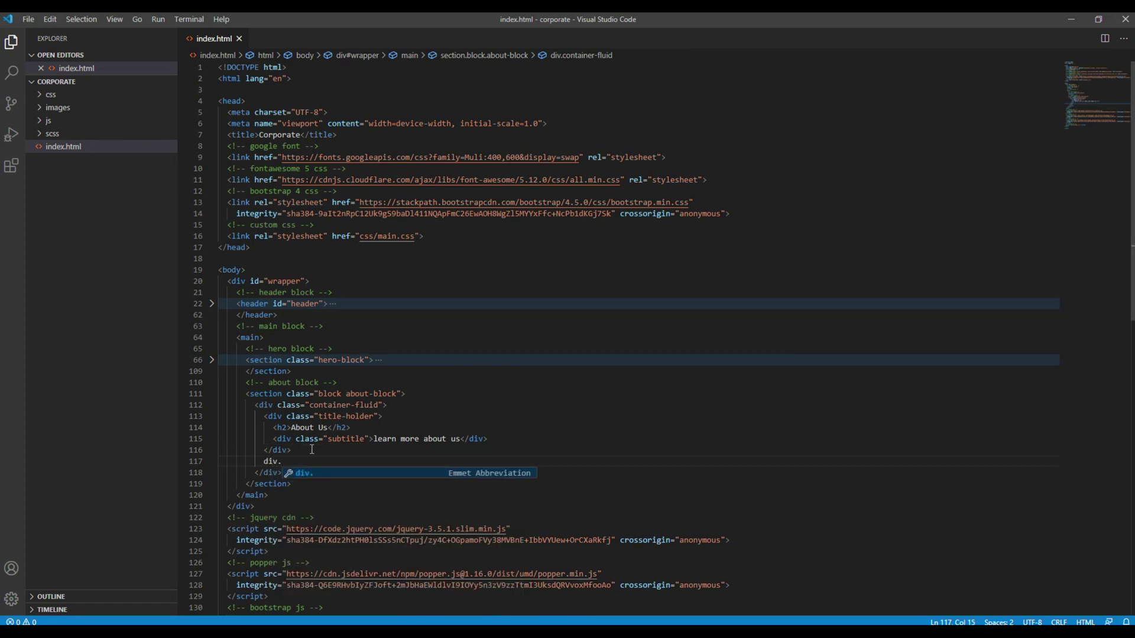
text(row)
key(Tab)
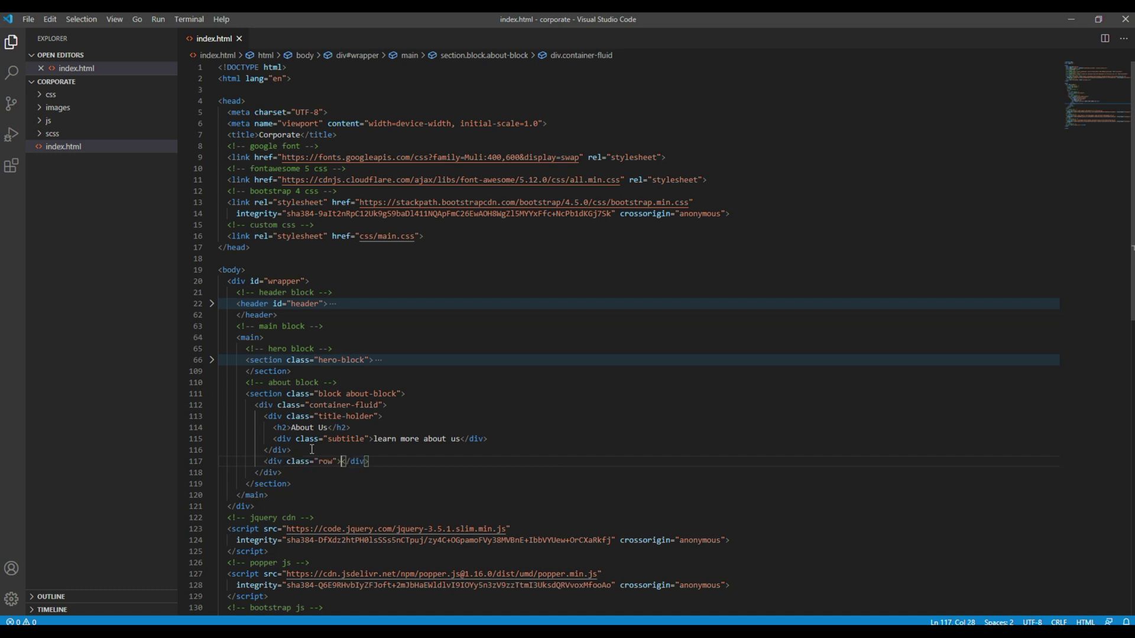
key(Return)
text(div.)
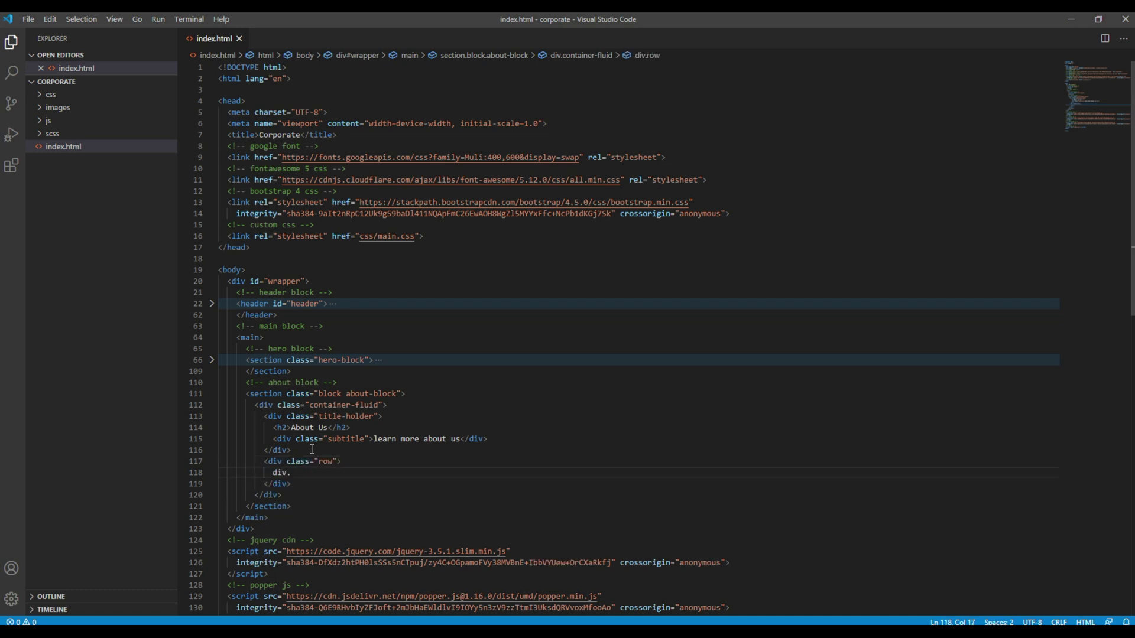
text(col)
key(Tab)
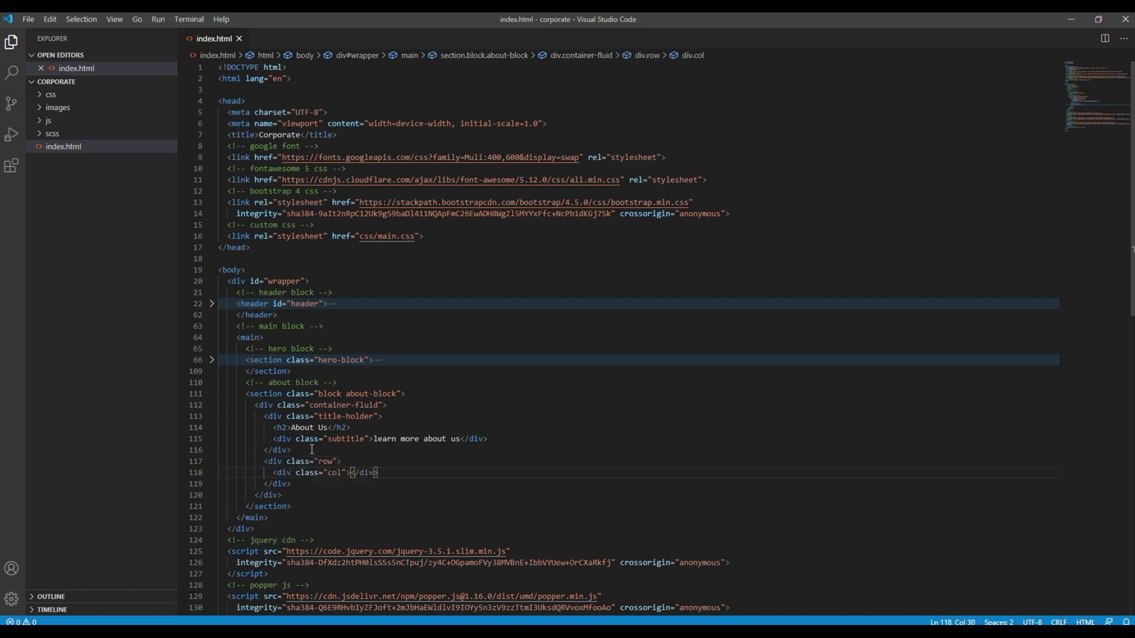
key(Left)
text(-sm)
text(-)
text(6)
key(Right)
key(Right)
key(Return)
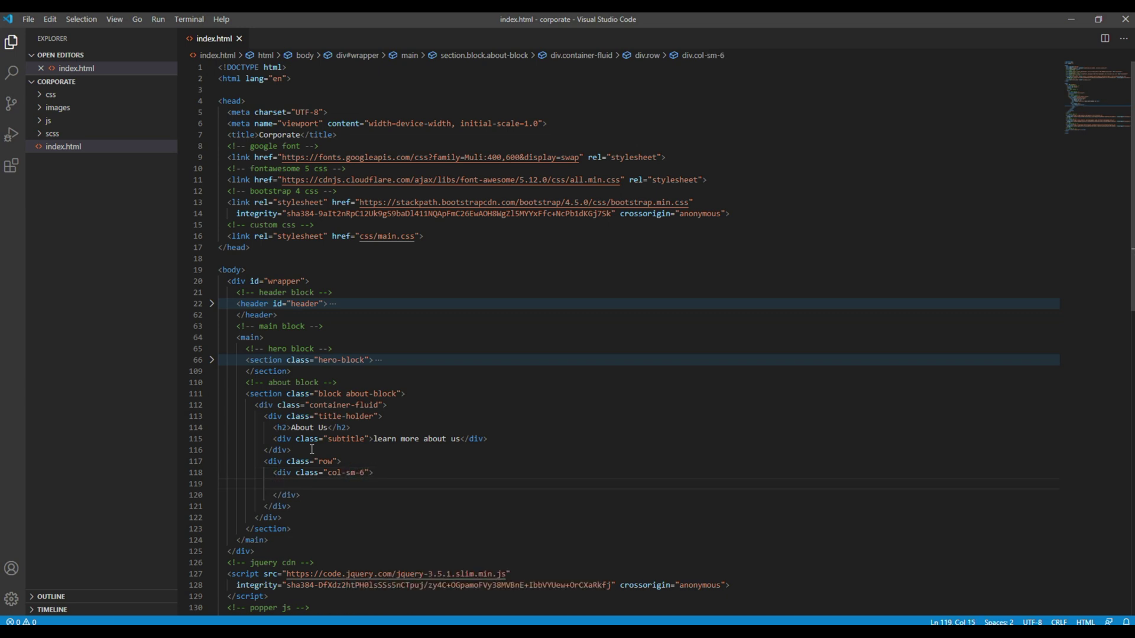
scroll(311, 450, down, 1)
drag(274, 442, 302, 464)
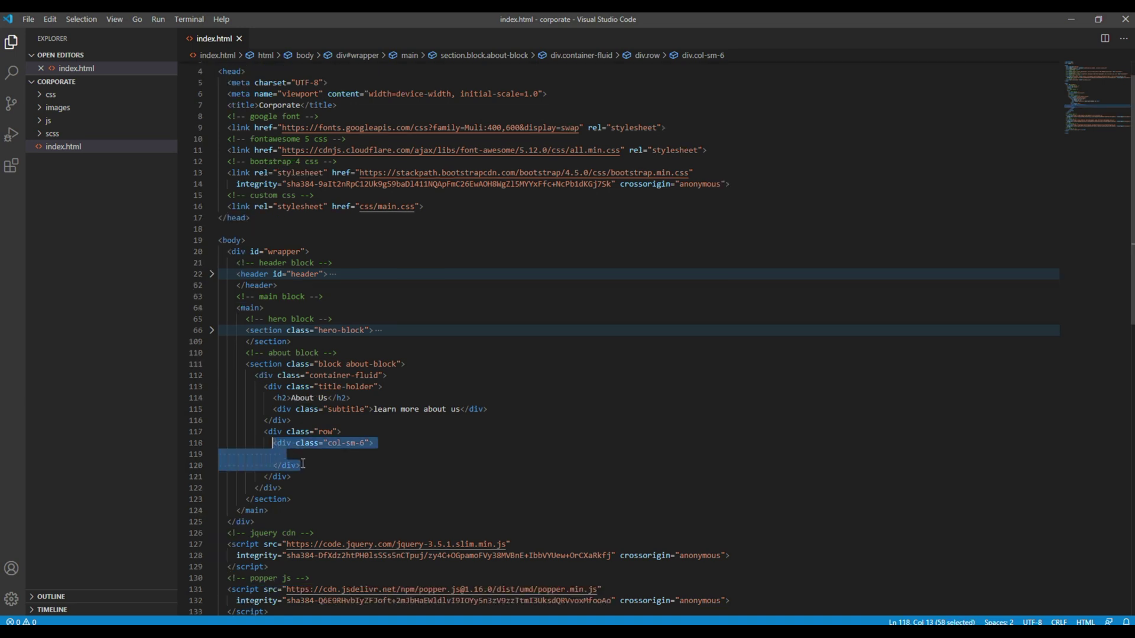
Step: Duplicate the col-sm-6 column to create a second half-width column
key(ctrl+c)
click(303, 464)
key(Return)
key(ctrl+v)
Step: Add an img to the first column and a 'Content' paragraph to the second, then multi-select both 'sm' classes
click(303, 453)
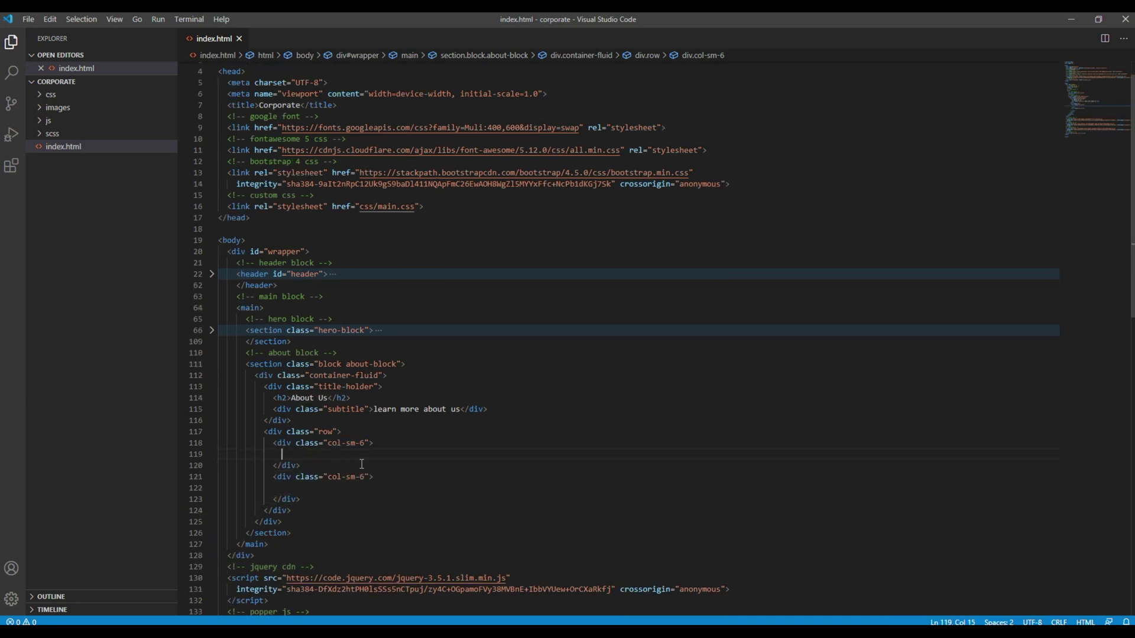
text(<img>)
key(Down)
key(Down)
key(Down)
text(<p>Cont)
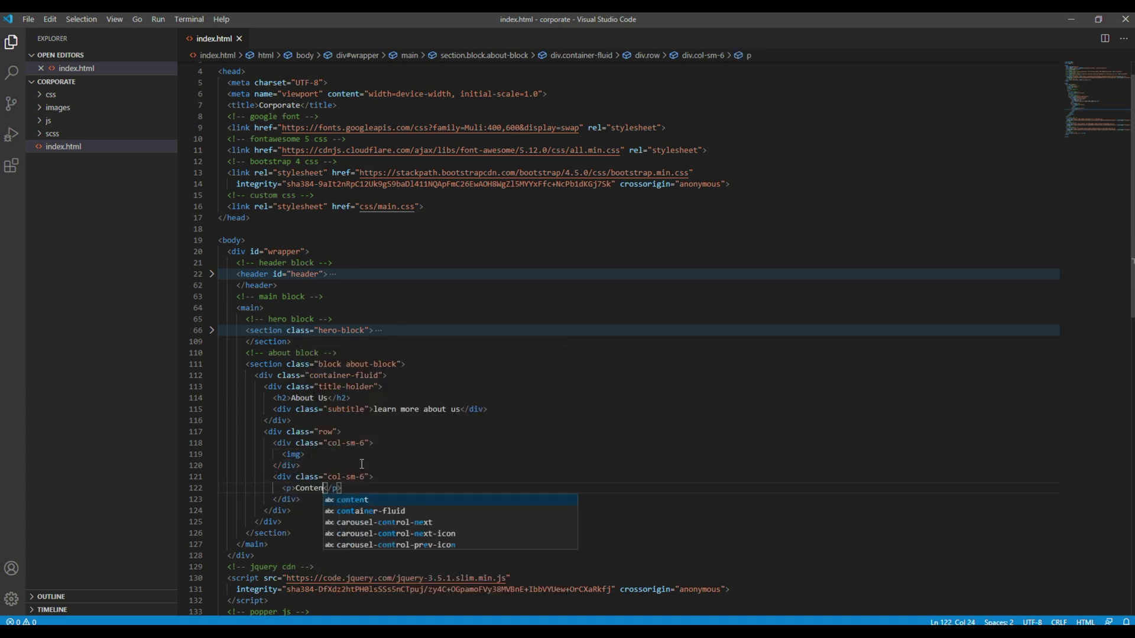
text(ent)
key(Escape)
scroll(361, 464, down, 2)
click(361, 462)
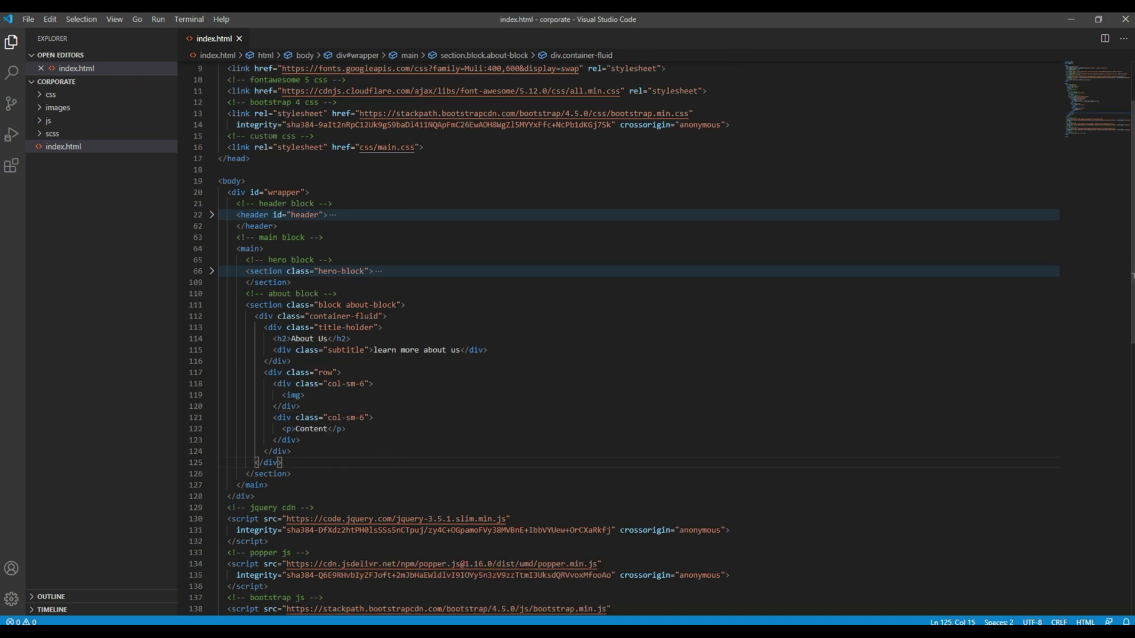
double_click(350, 384)
key(ctrl+d)
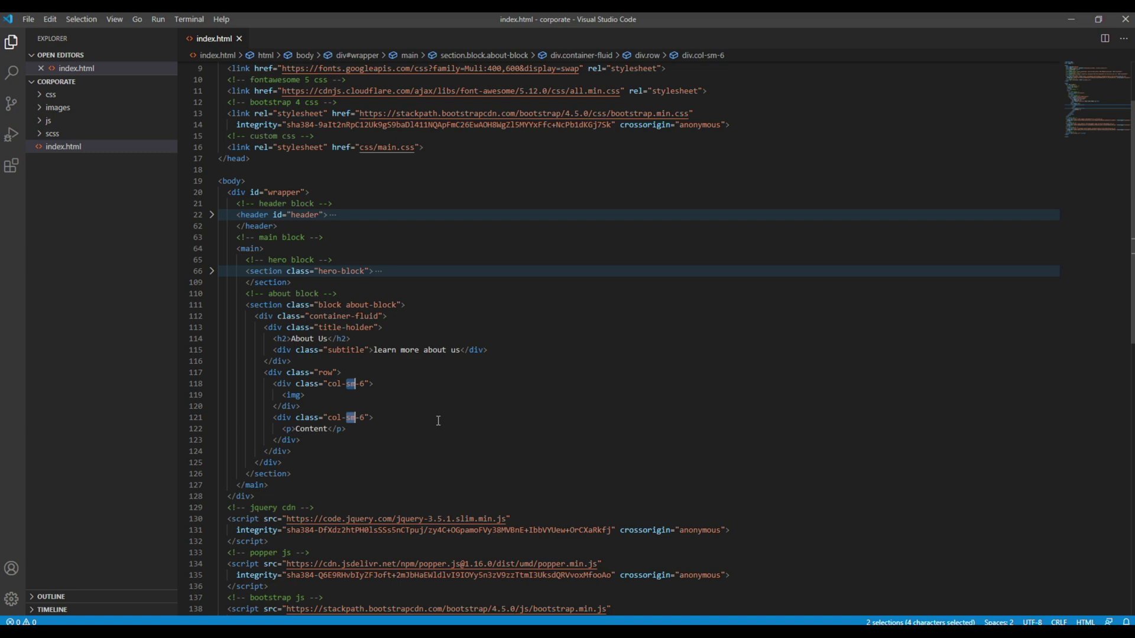
key(alt+Tab)
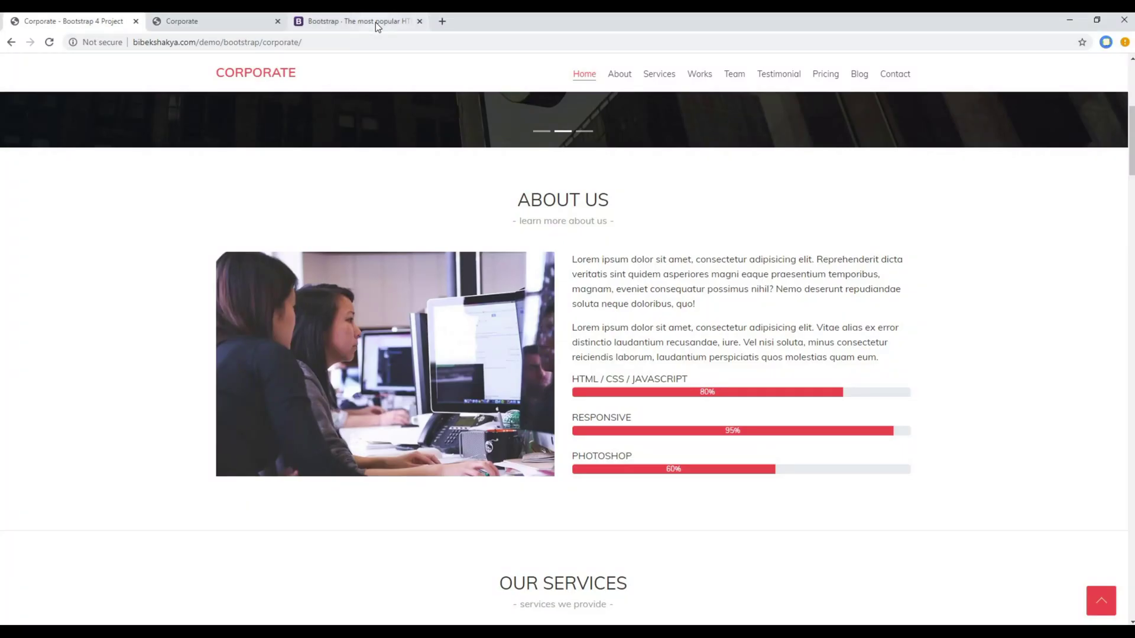
Step: Search the Bootstrap documentation for 'grid' and open the Grid system page
click(374, 23)
click(111, 74)
click(65, 122)
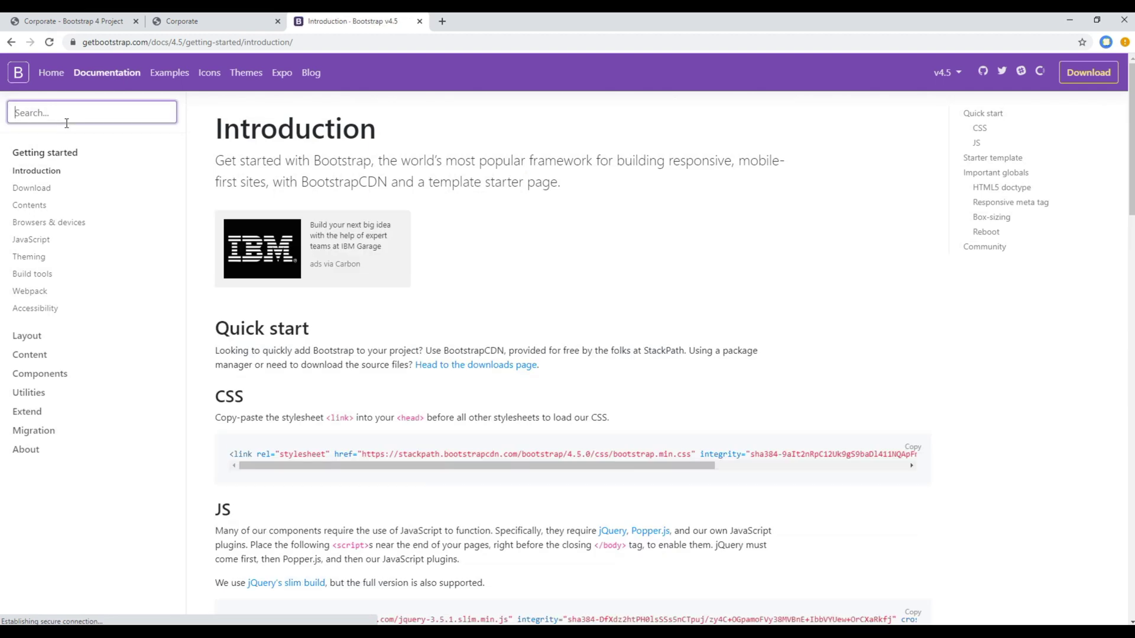
text(grid)
key(Return)
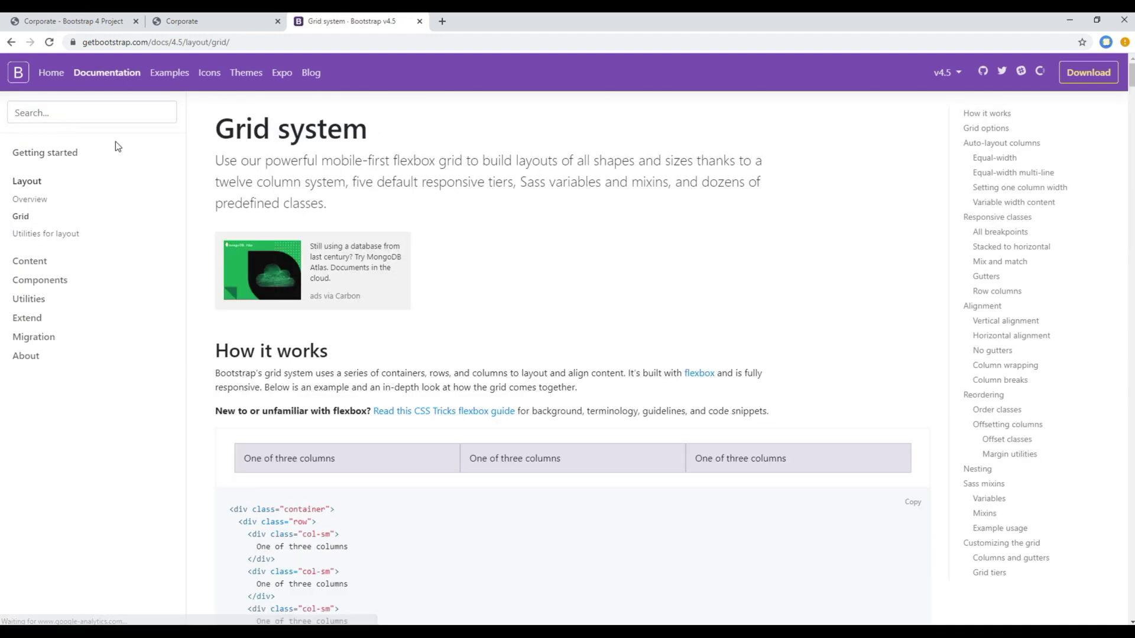
scroll(363, 368, down, 2)
scroll(363, 367, down, 4)
scroll(390, 371, down, 3)
scroll(390, 372, down, 1)
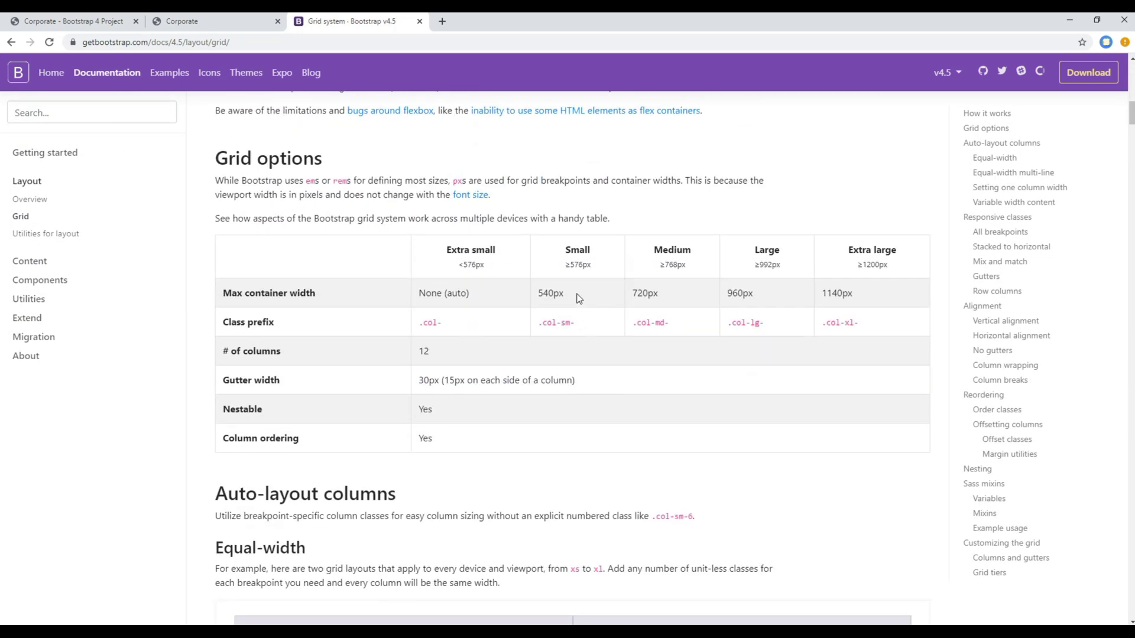
Step: Highlight the Small breakpoint and its ≥576px width in the Grid options table
triple_click(576, 252)
click(603, 271)
double_click(578, 264)
click(608, 278)
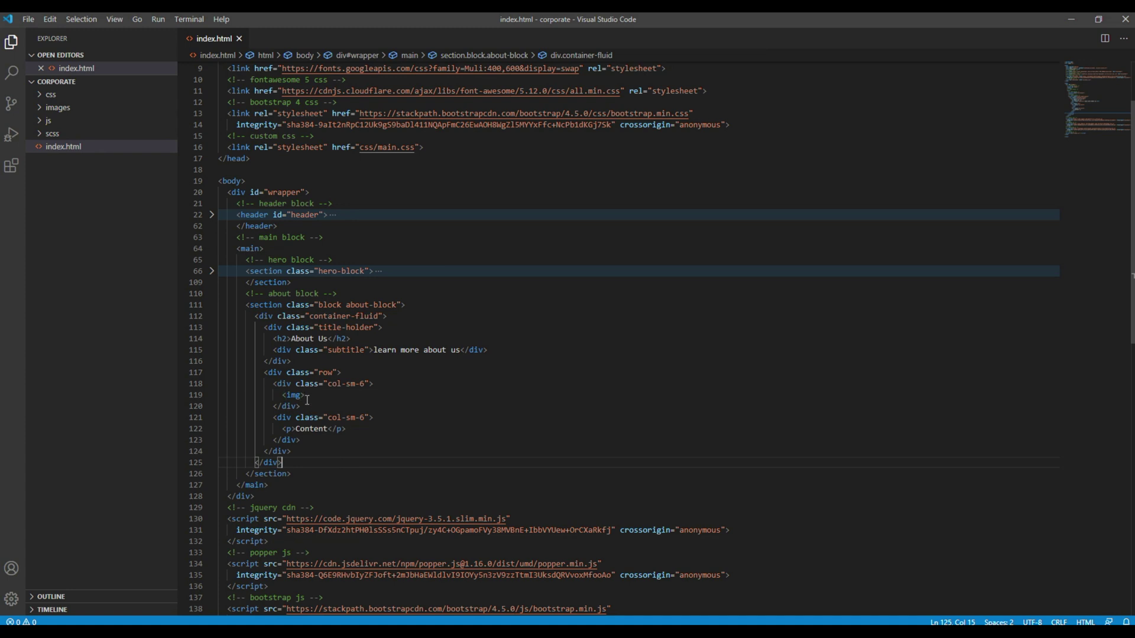
text(src)
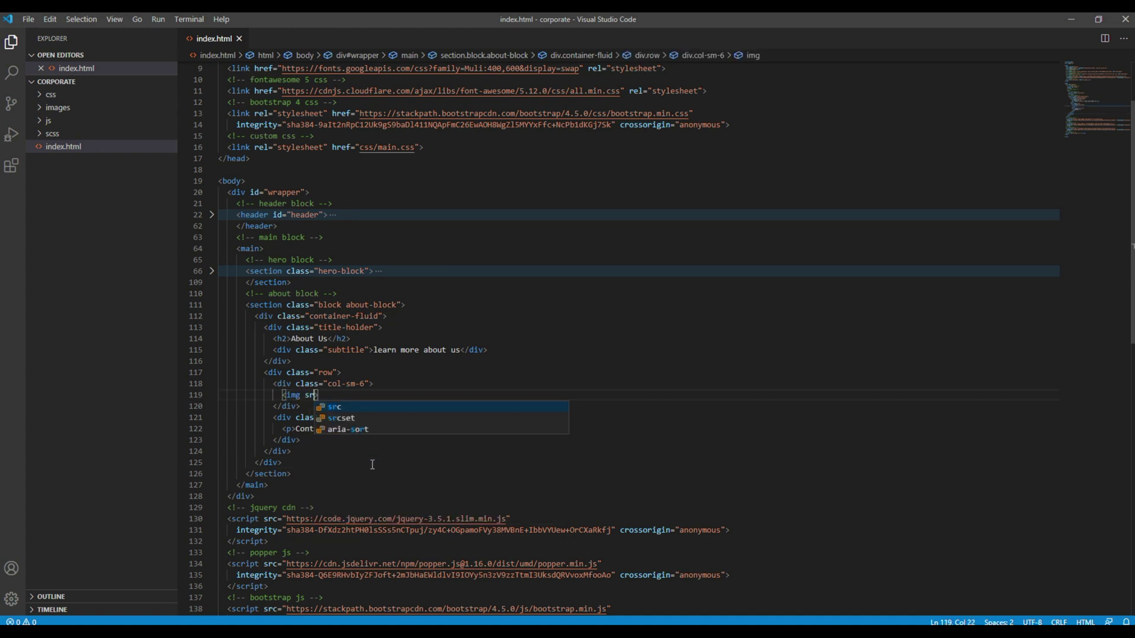
text(="images)
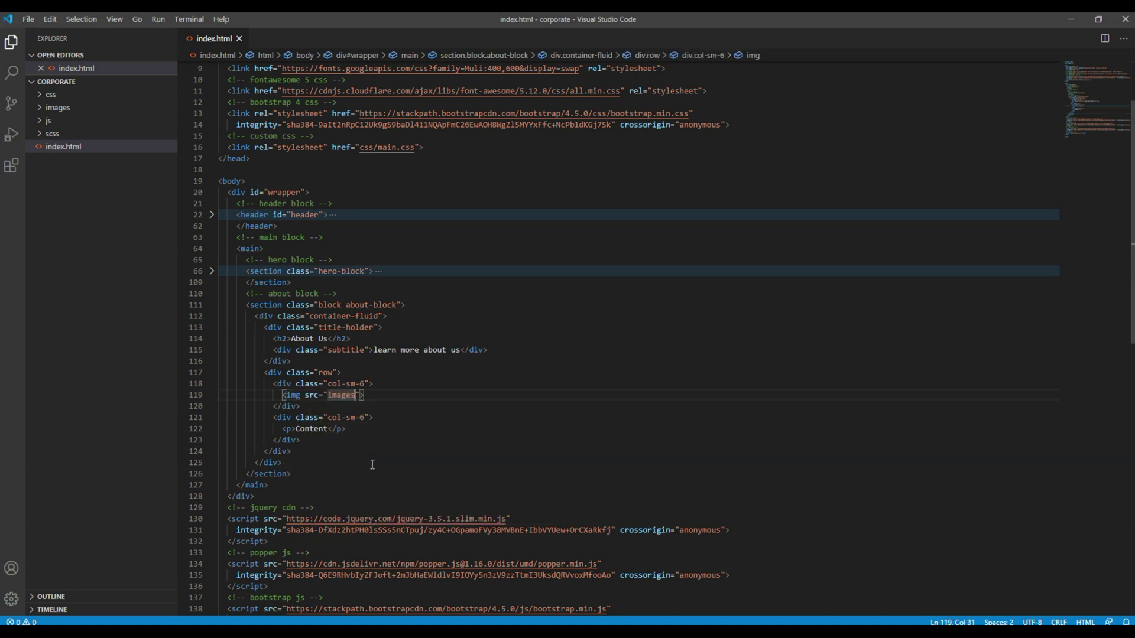
text(/)
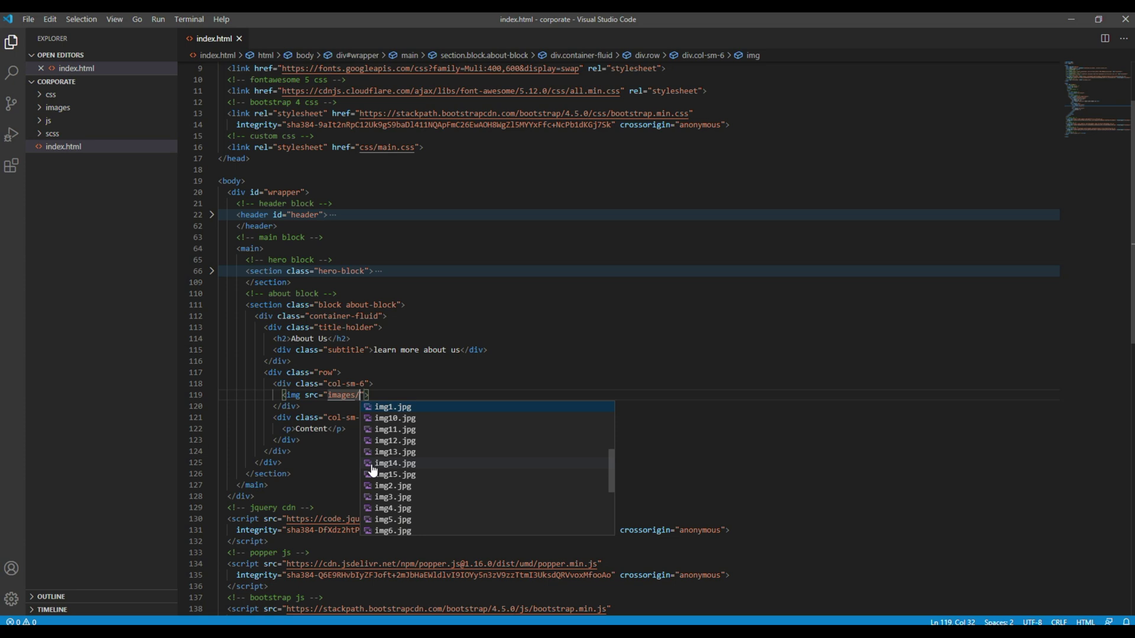
Step: Point the first column's img at images/img1.jpg with alt text 'Image description'
key(Return)
key(Right)
text(a)
key(Return)
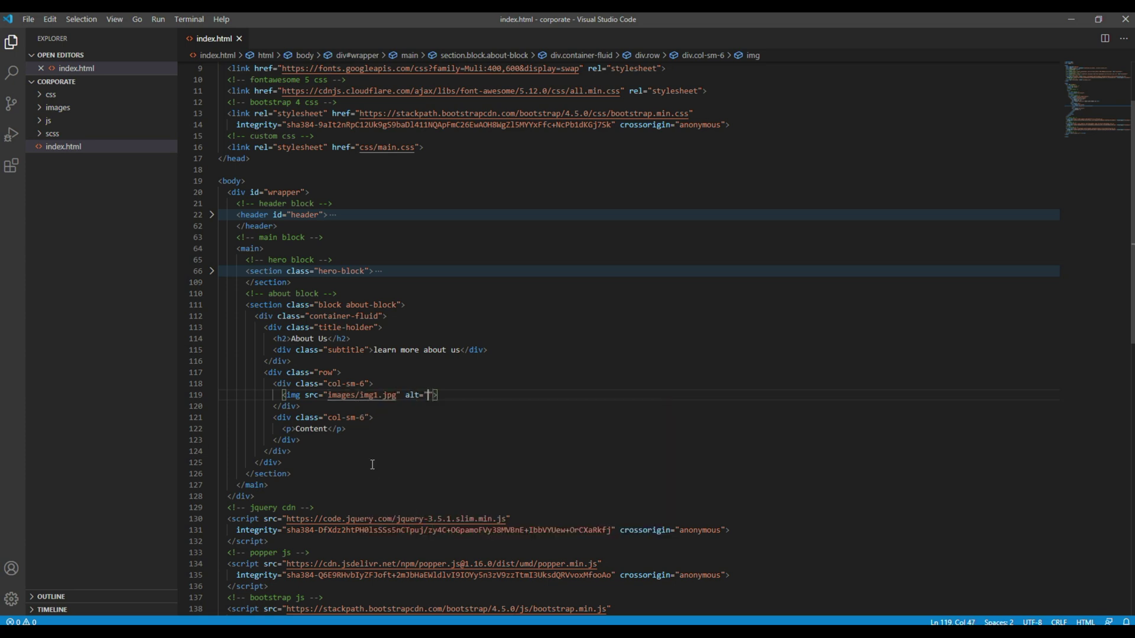
text(Image d)
text(escription)
click(372, 472)
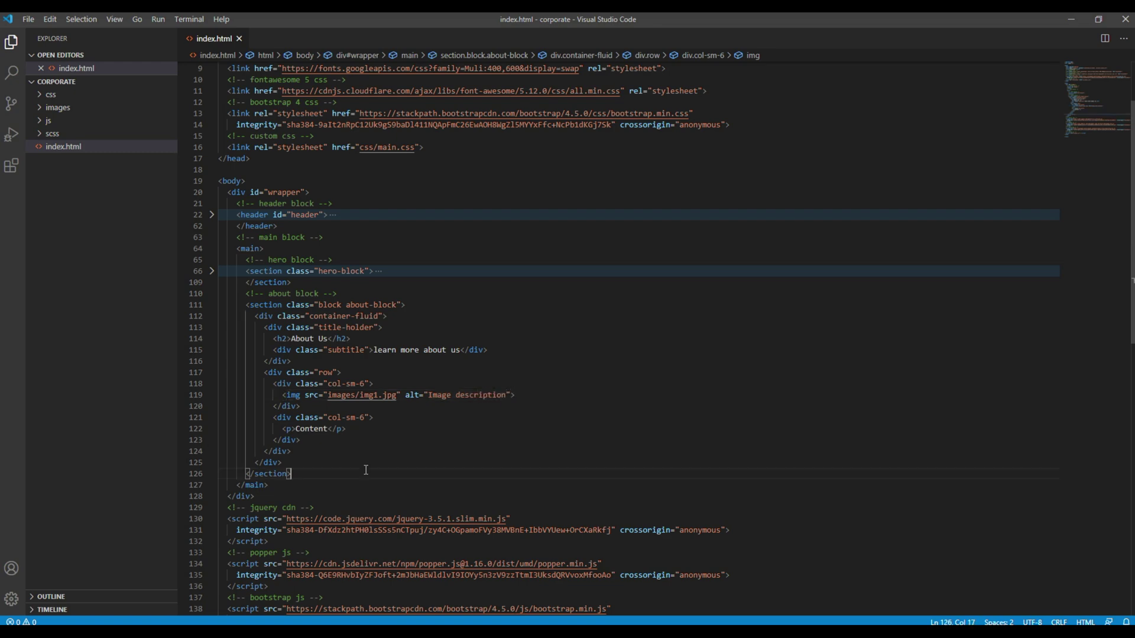
key(alt+Tab)
Step: Highlight the demo's two About Us paragraphs to see where the text splits
click(91, 24)
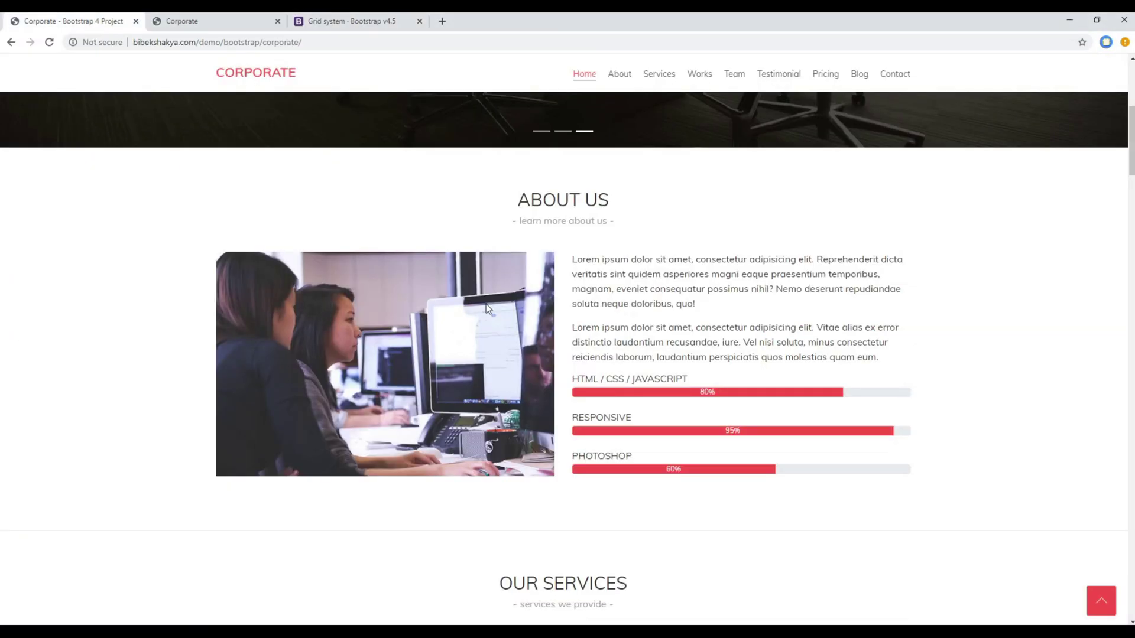
drag(571, 260, 877, 357)
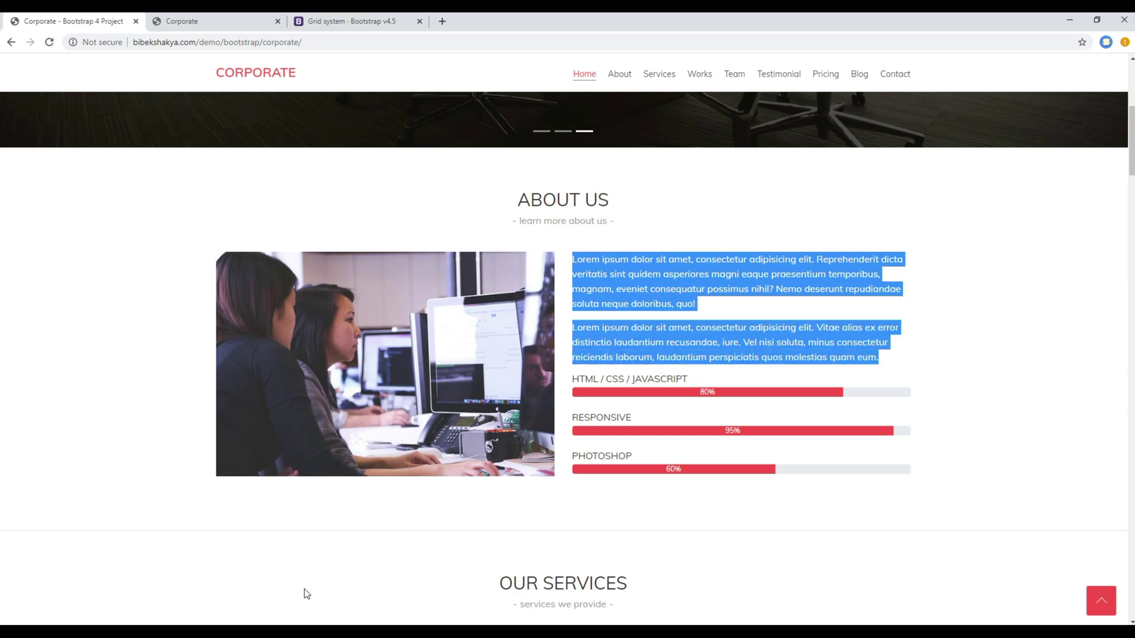
key(alt+Tab)
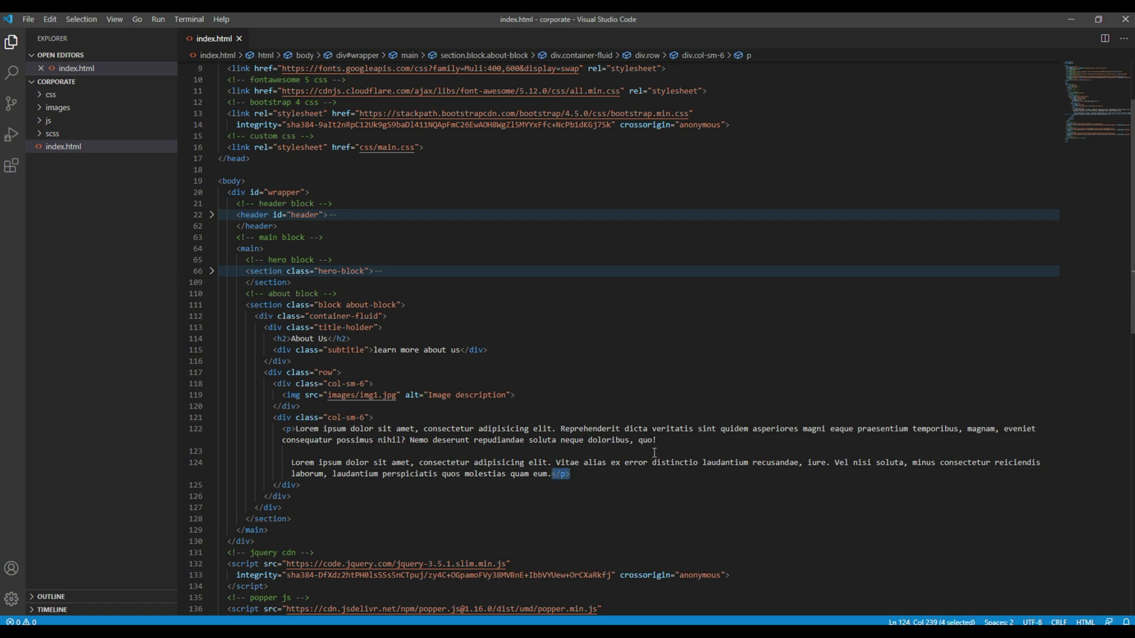
Step: Close the first lorem paragraph, give the second its own <p> tag, and delete the blank line
click(658, 440)
text(</p>)
drag(282, 429, 295, 428)
key(ctrl+c)
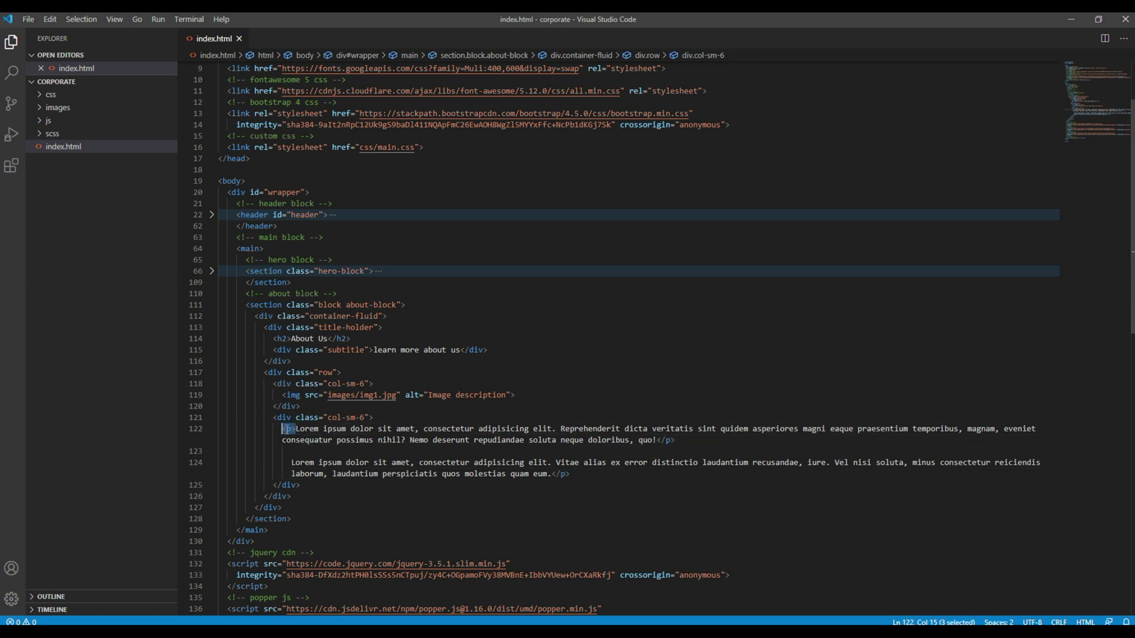
click(290, 461)
key(BackSpace)
key(ctrl+v)
click(304, 452)
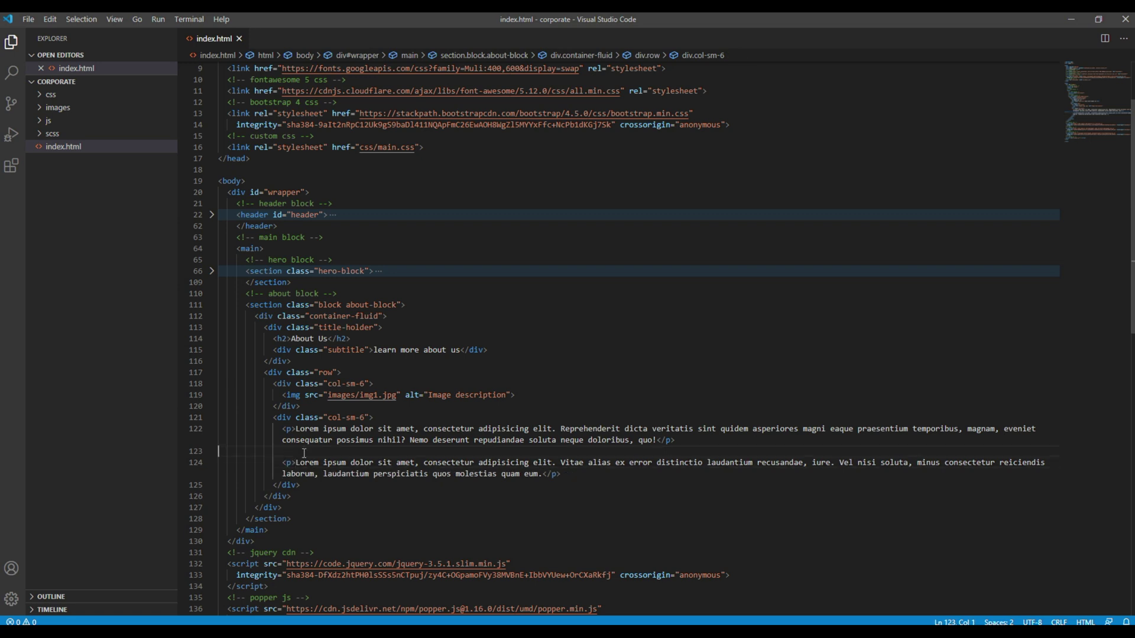
key(BackSpace)
Step: Reload the local page to check the image beside two paragraphs and compare it with the demo
key(alt+Tab)
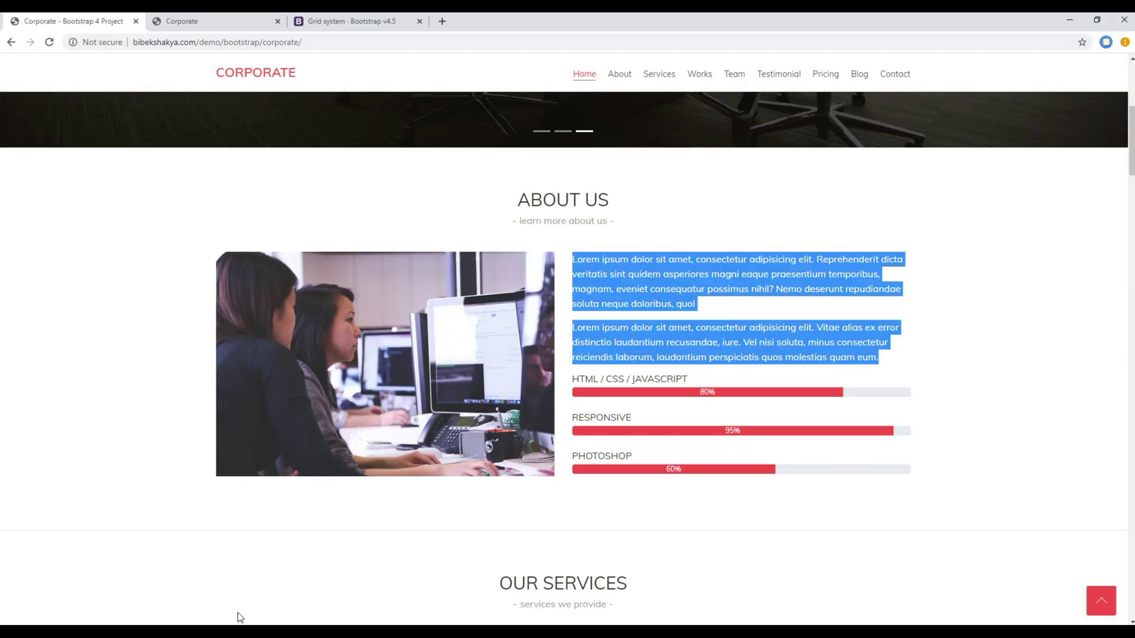
key(ctrl+r)
scroll(177, 496, down, 1)
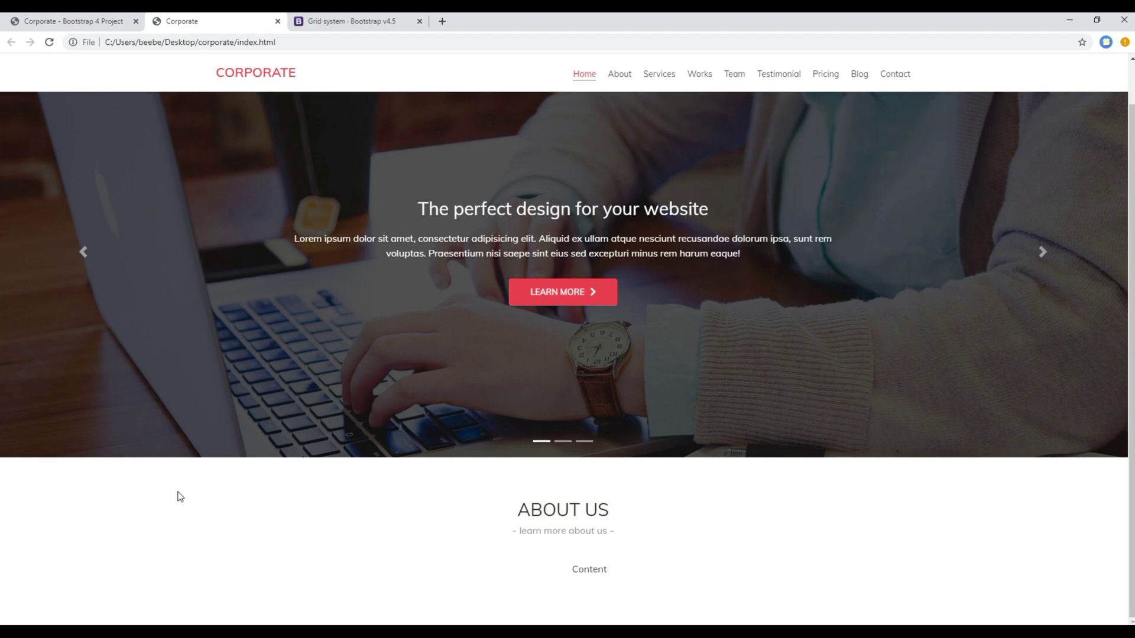
key(ctrl+r)
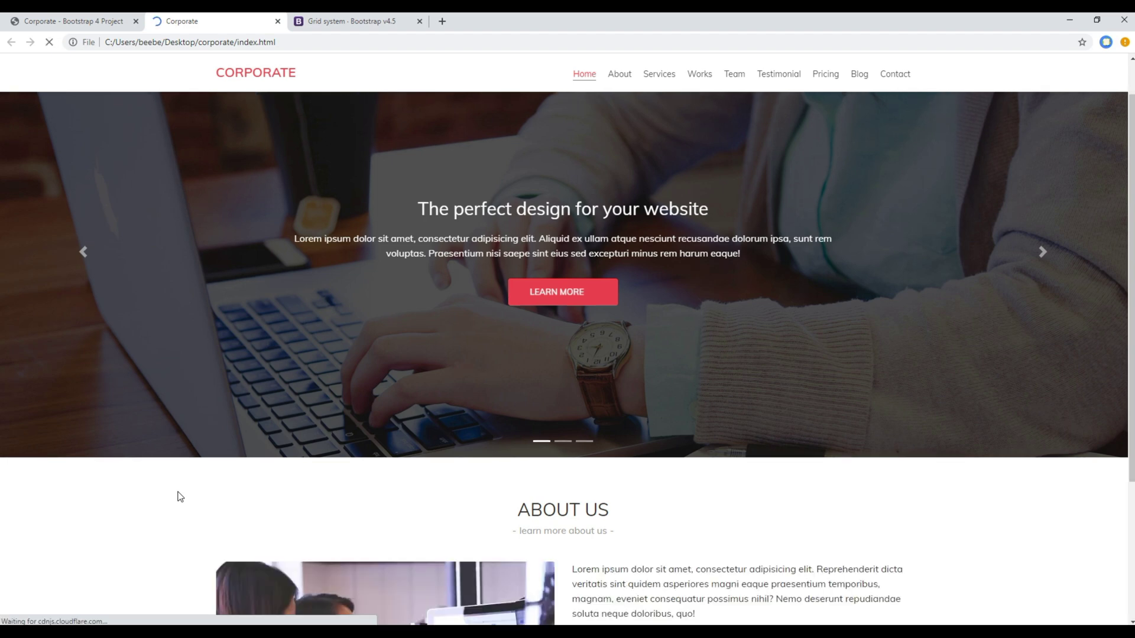
scroll(182, 497, down, 2)
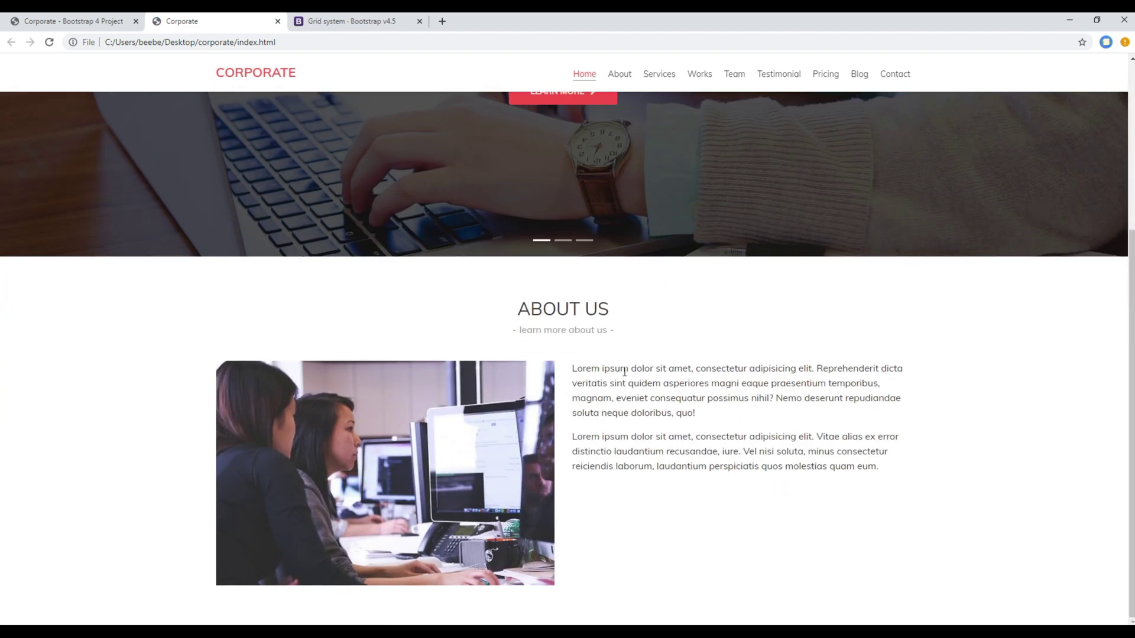
drag(601, 368, 887, 471)
click(852, 505)
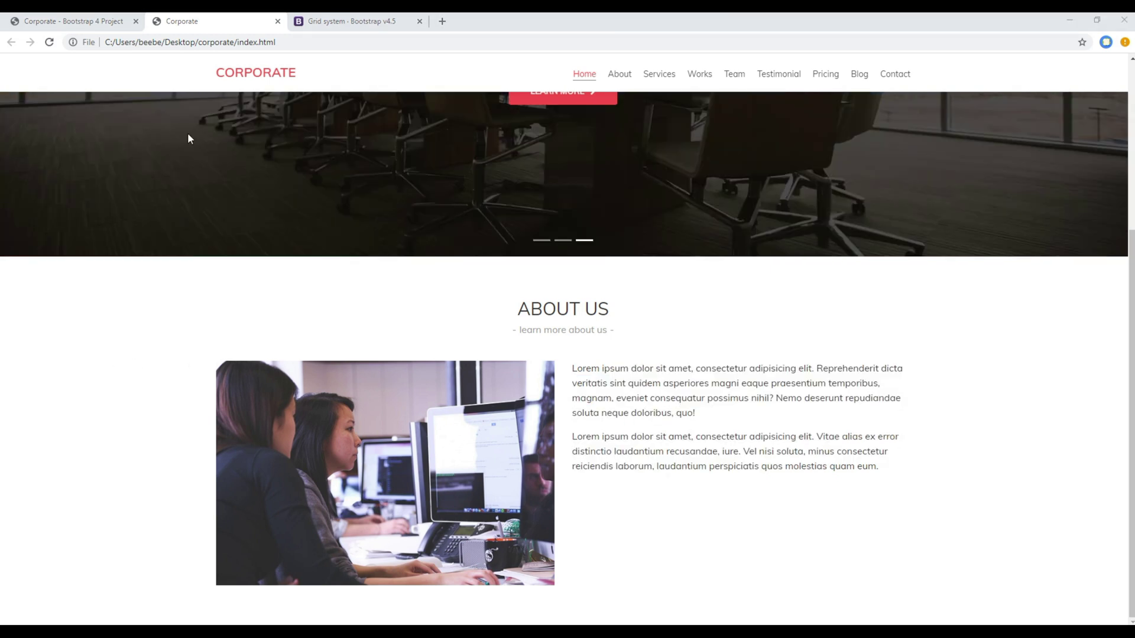
click(97, 22)
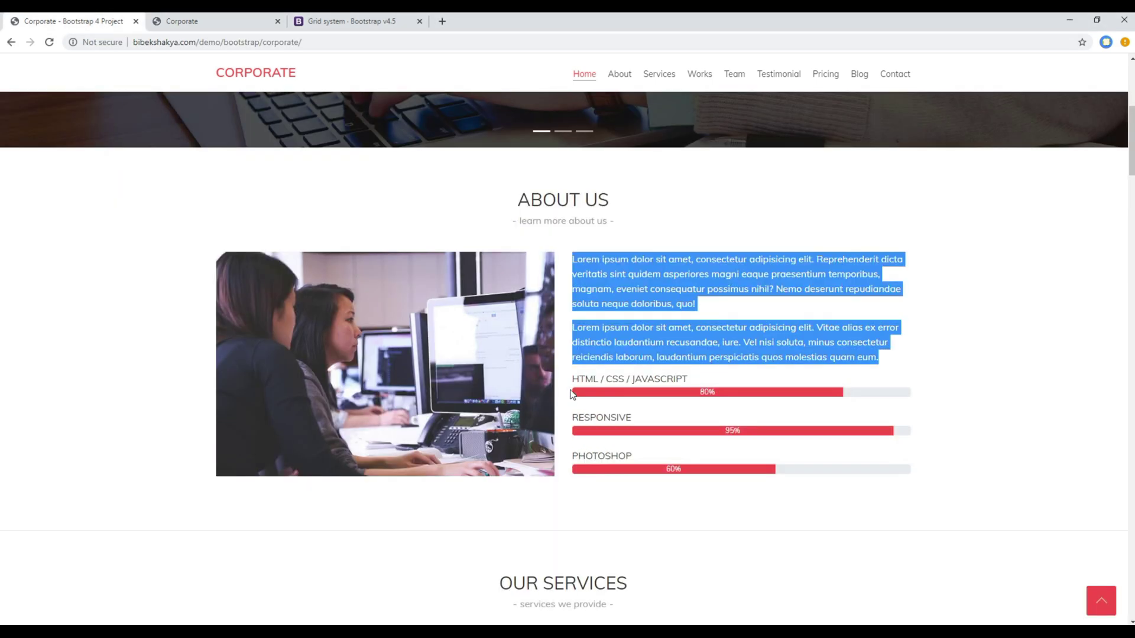
click(624, 414)
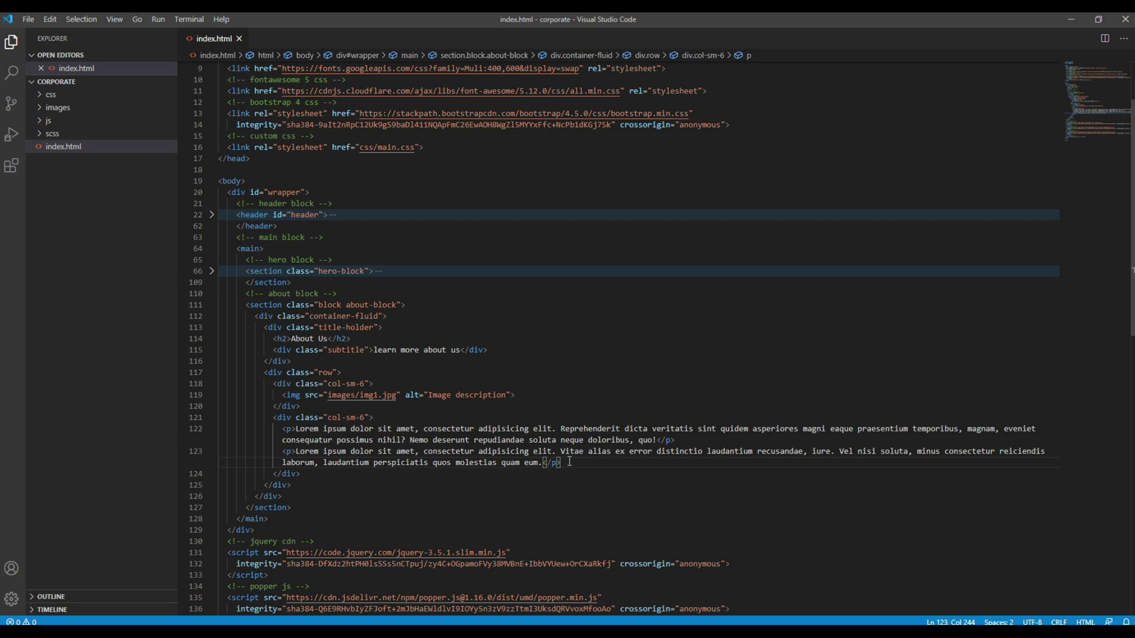
key(Return)
text(div.)
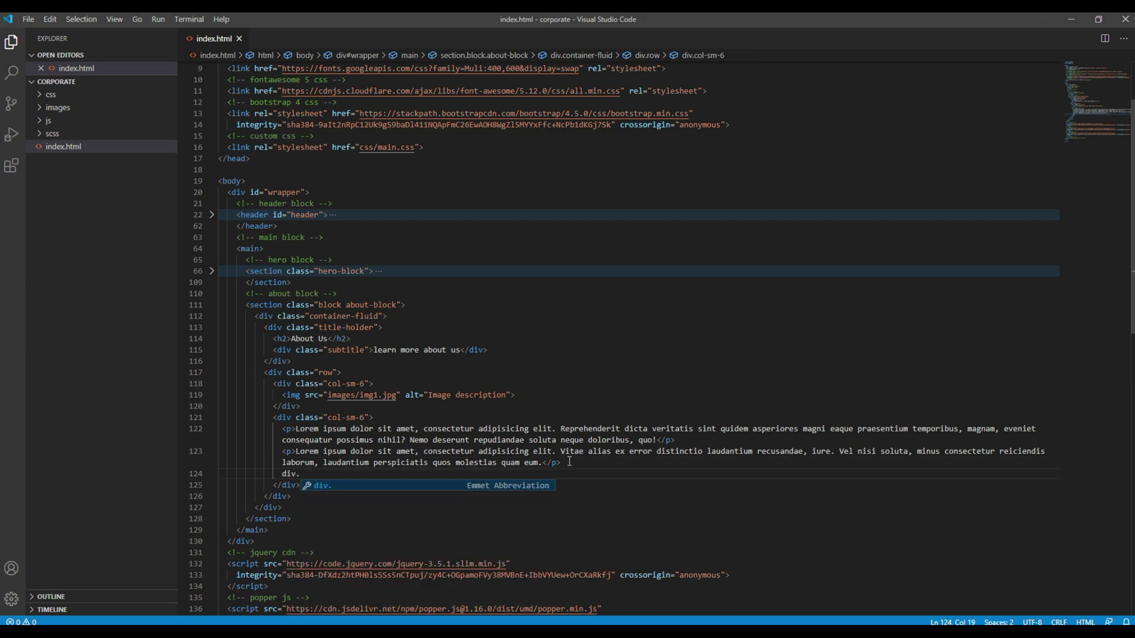
text(progress-block)
Step: Create the progress-block div and copy the 'HTML / CSS / JAVASCRIPT' label from the demo
key(Tab)
key(Return)
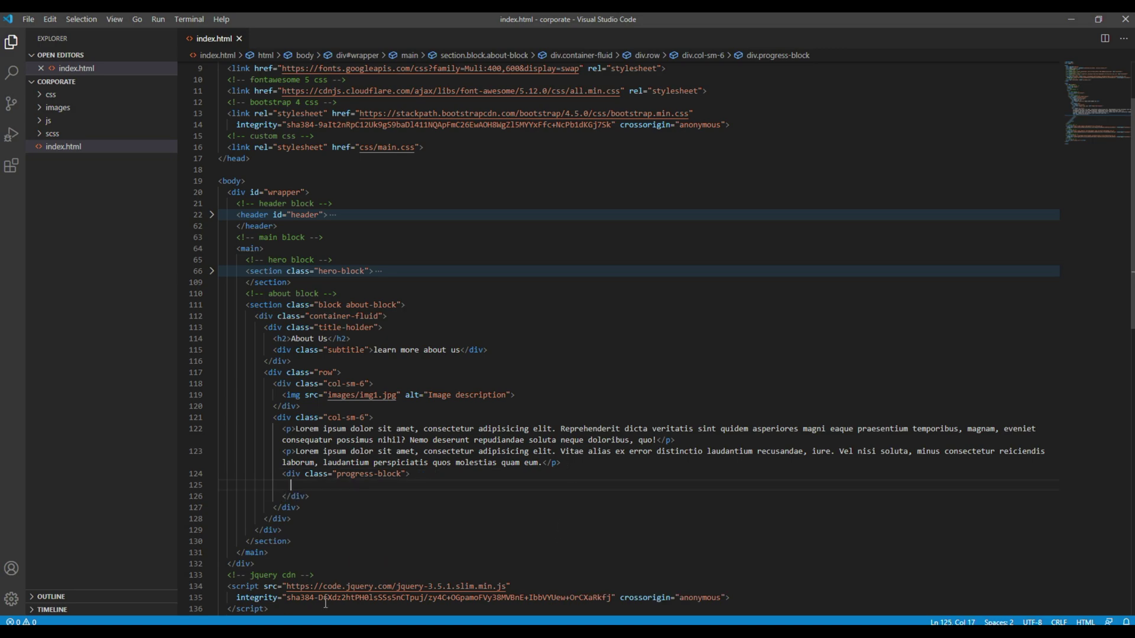
key(alt+Tab)
drag(697, 377, 571, 380)
key(ctrl+c)
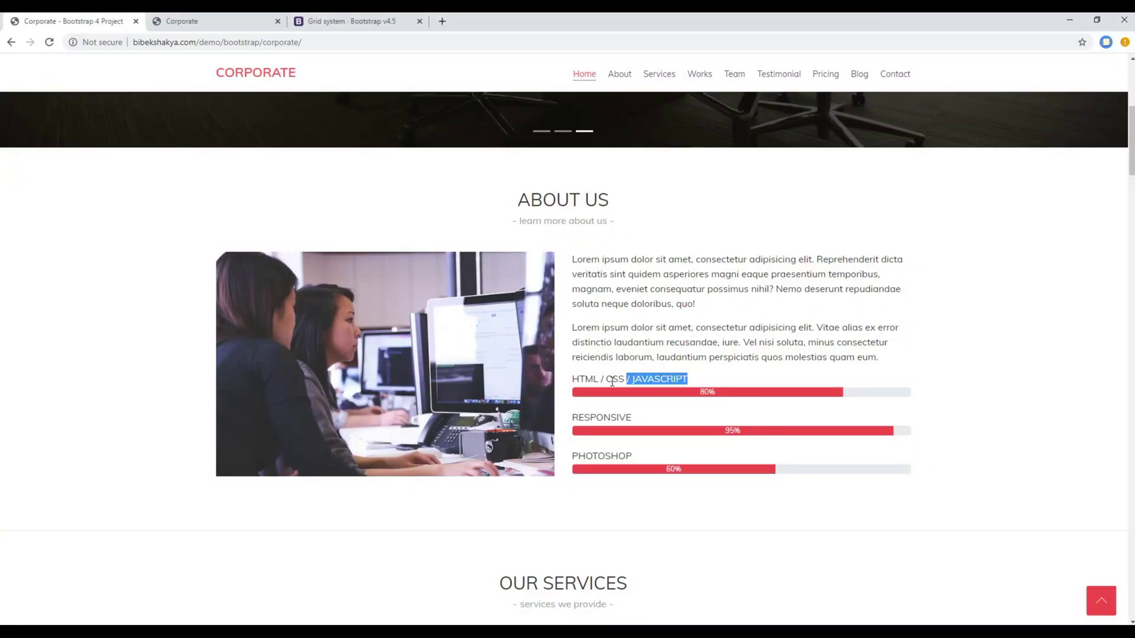
key(alt+Tab)
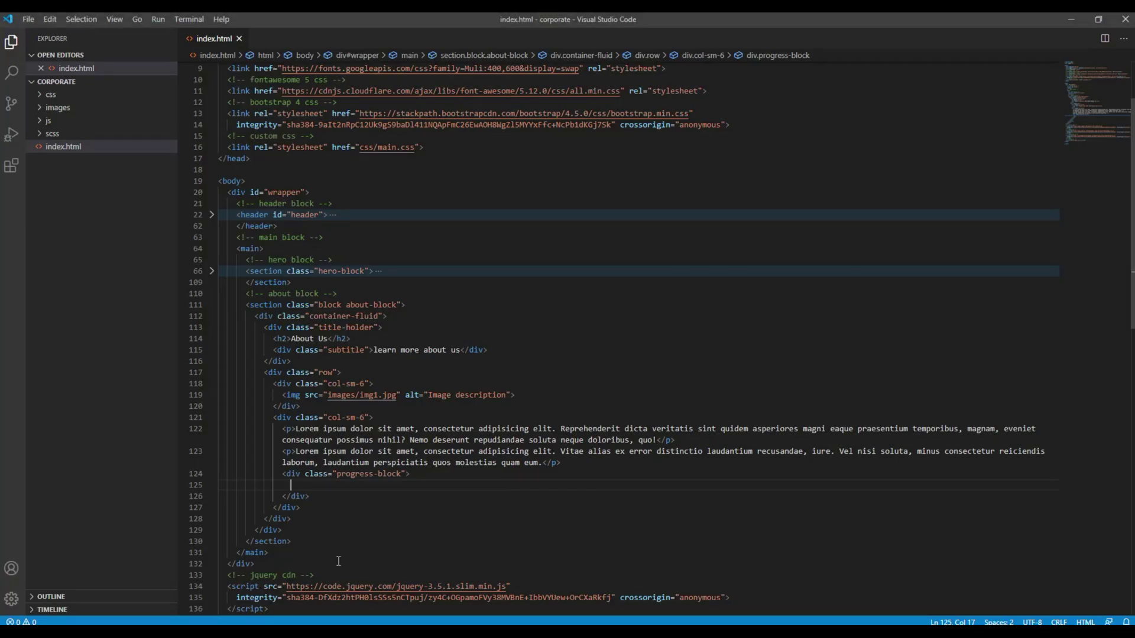
text(h4)
Step: Add an h4 heading reading 'HTML / CSS / JAVASCRIPT' with a blank line below it
key(Tab)
key(ctrl+v)
key(End)
key(Return)
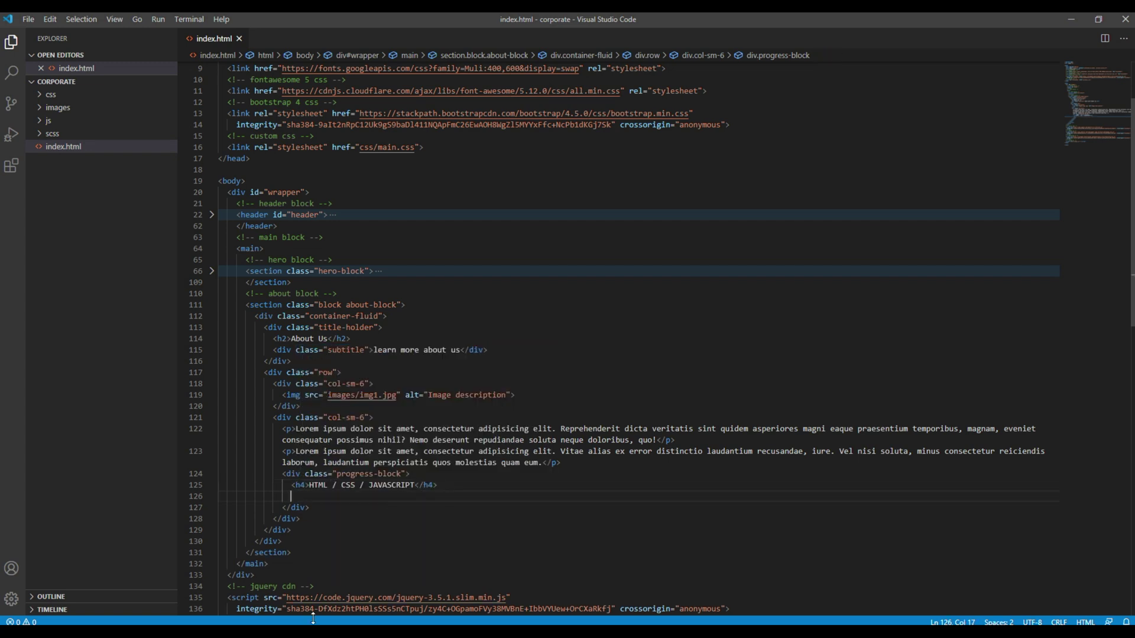
key(alt+Tab)
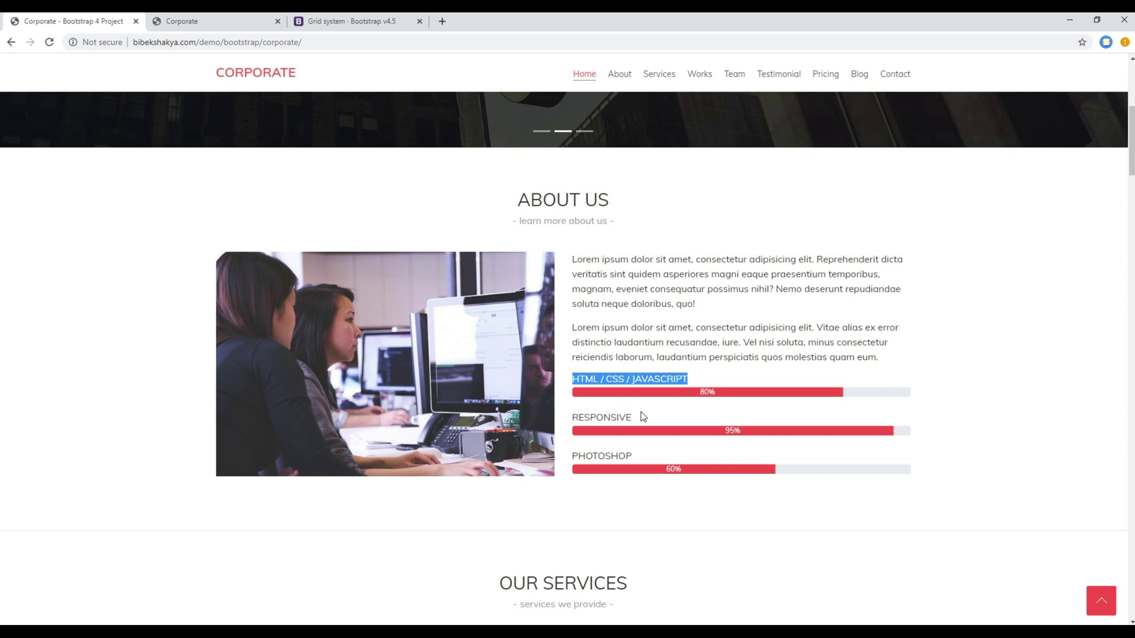
Step: Go to Components > Progress in the Bootstrap docs and select the labelled progress bar code
click(373, 25)
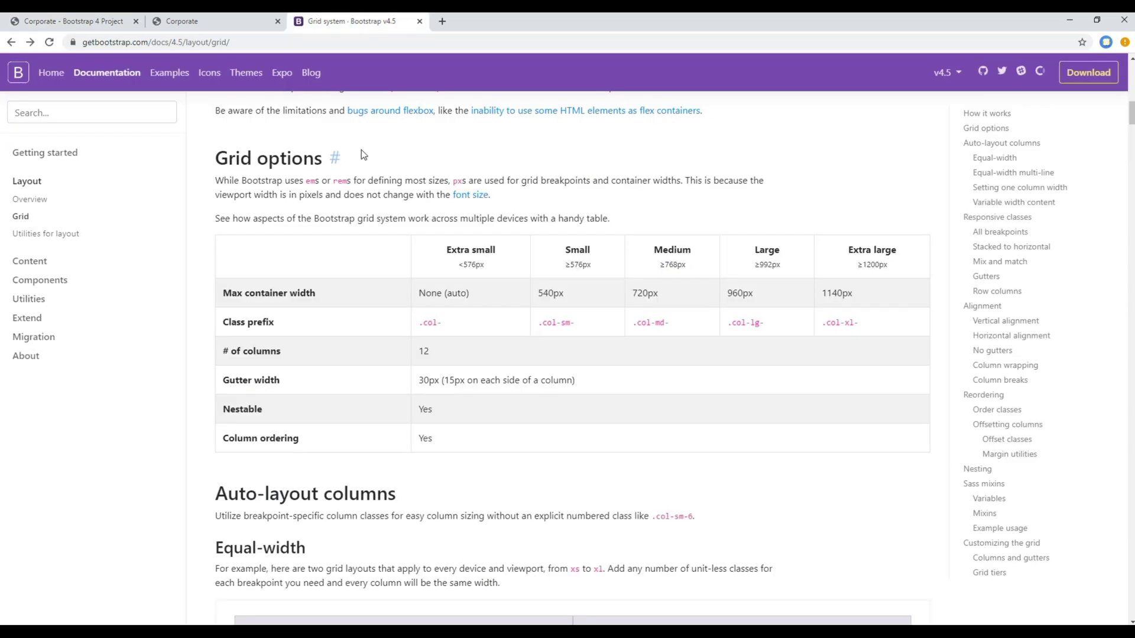
click(60, 280)
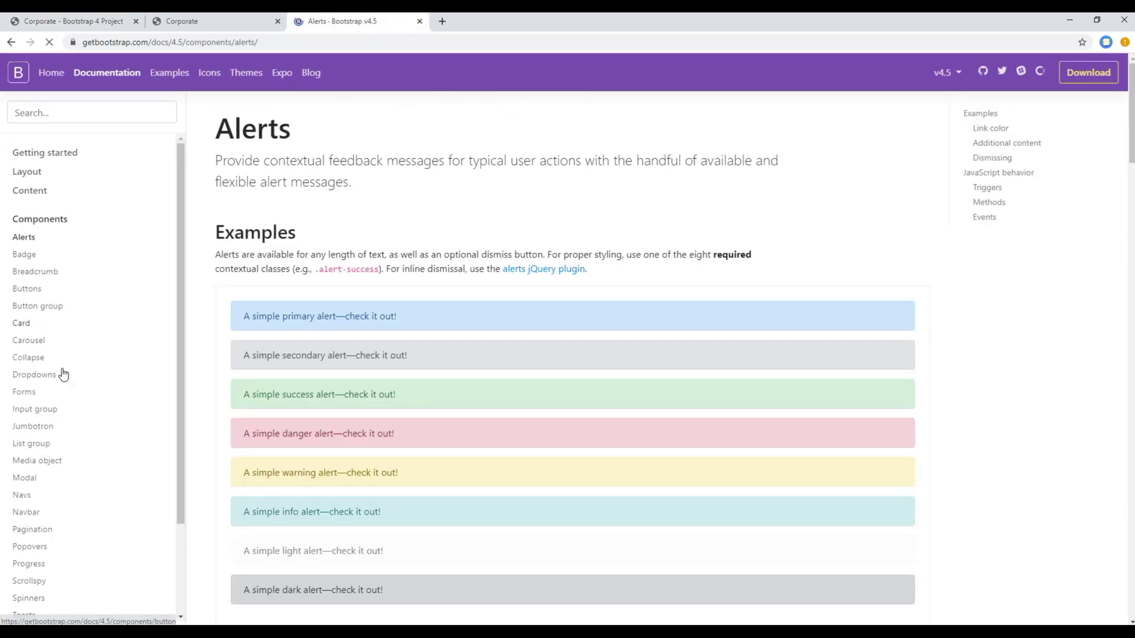
scroll(62, 375, down, 2)
click(34, 452)
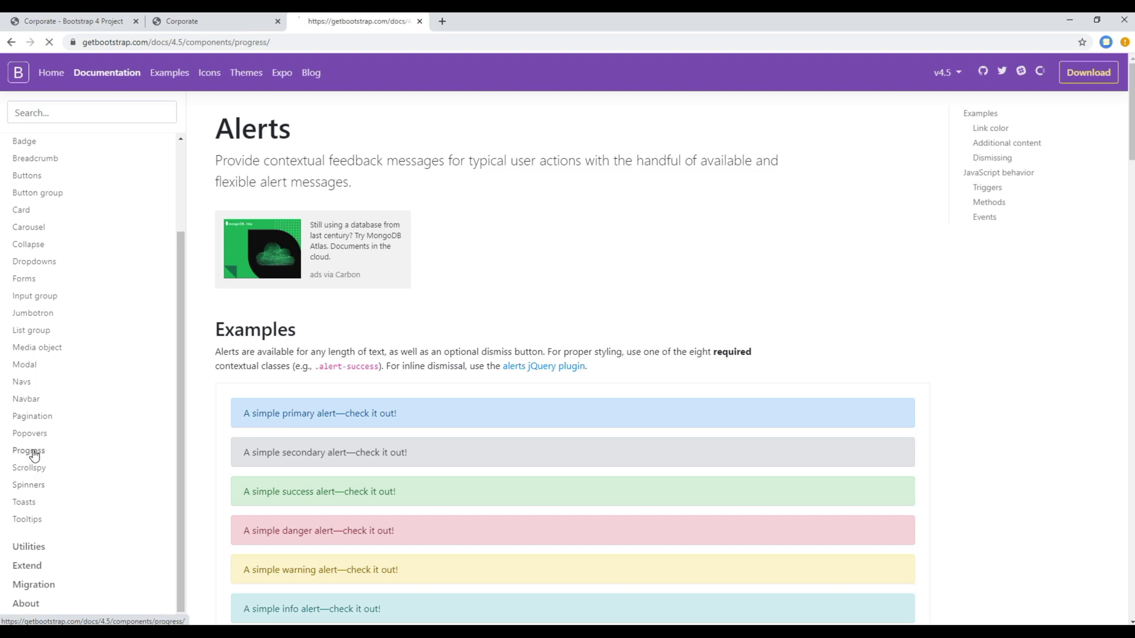
scroll(266, 464, down, 3)
scroll(298, 461, down, 3)
scroll(298, 461, down, 2)
scroll(298, 460, down, 2)
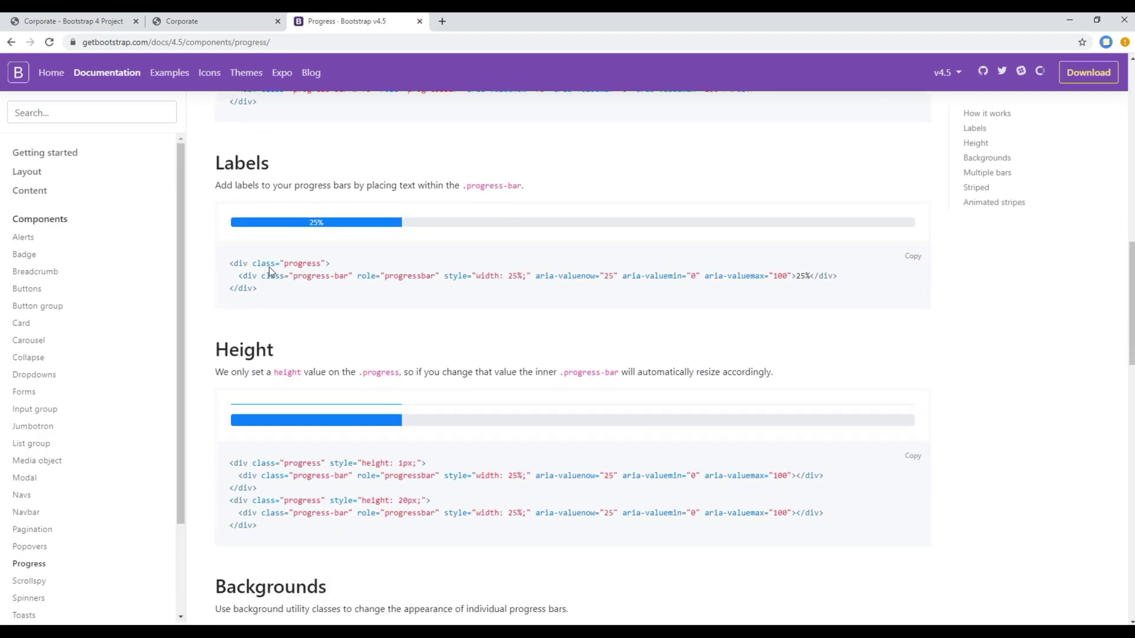
drag(273, 293, 230, 263)
key(ctrl+c)
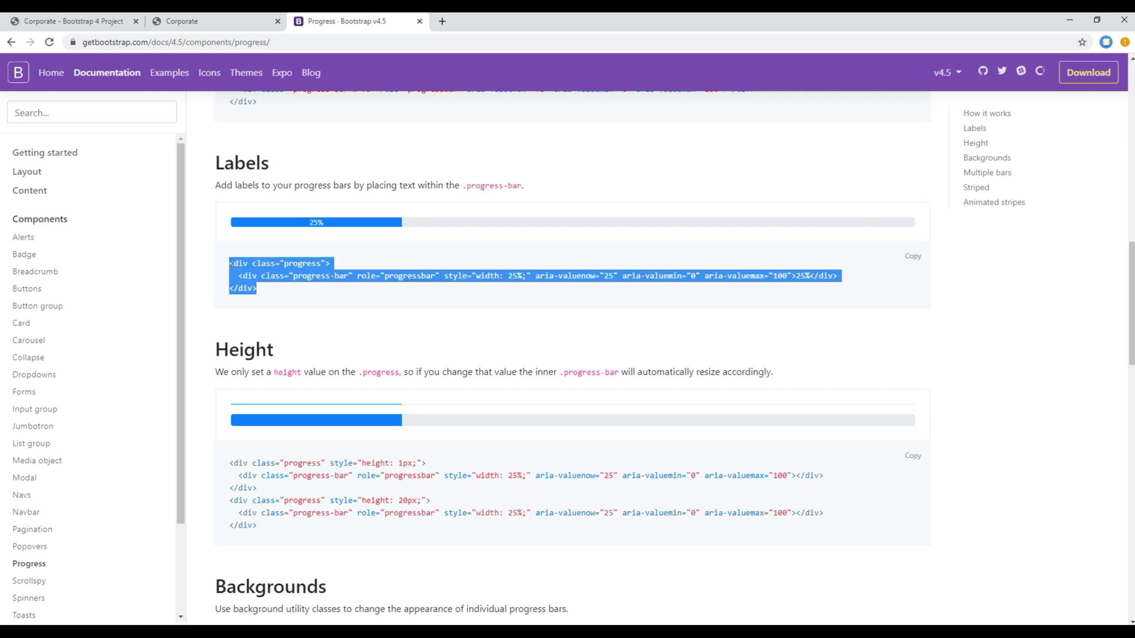
mouse_move(218, 632)
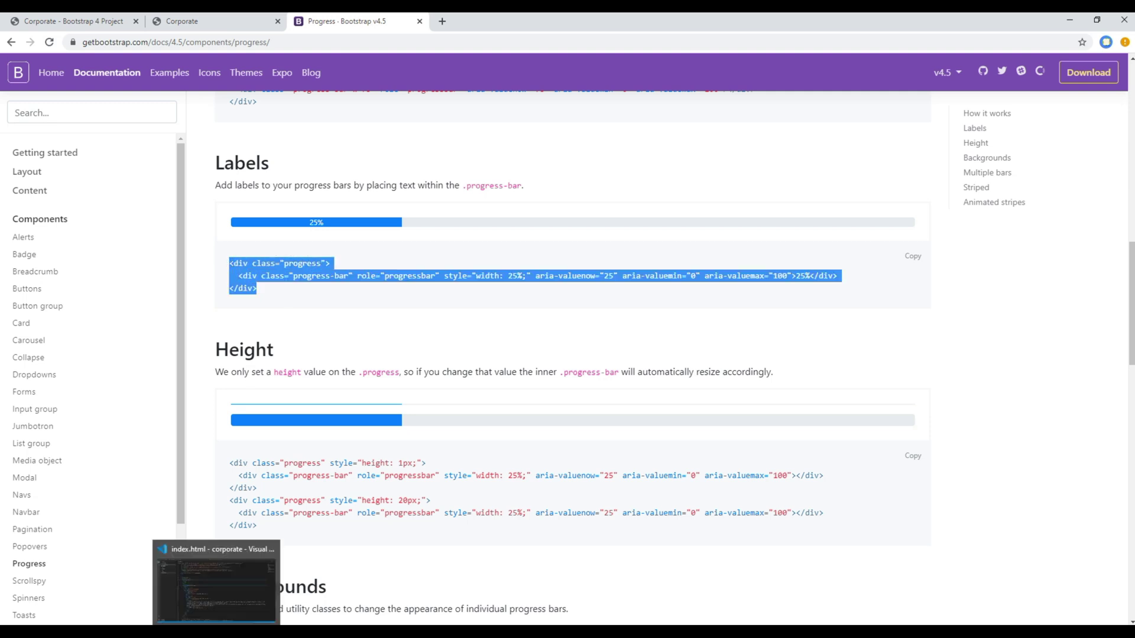
click(217, 585)
Step: Paste the Bootstrap labelled progress bar snippet below the heading and clear the demo selection
key(ctrl+v)
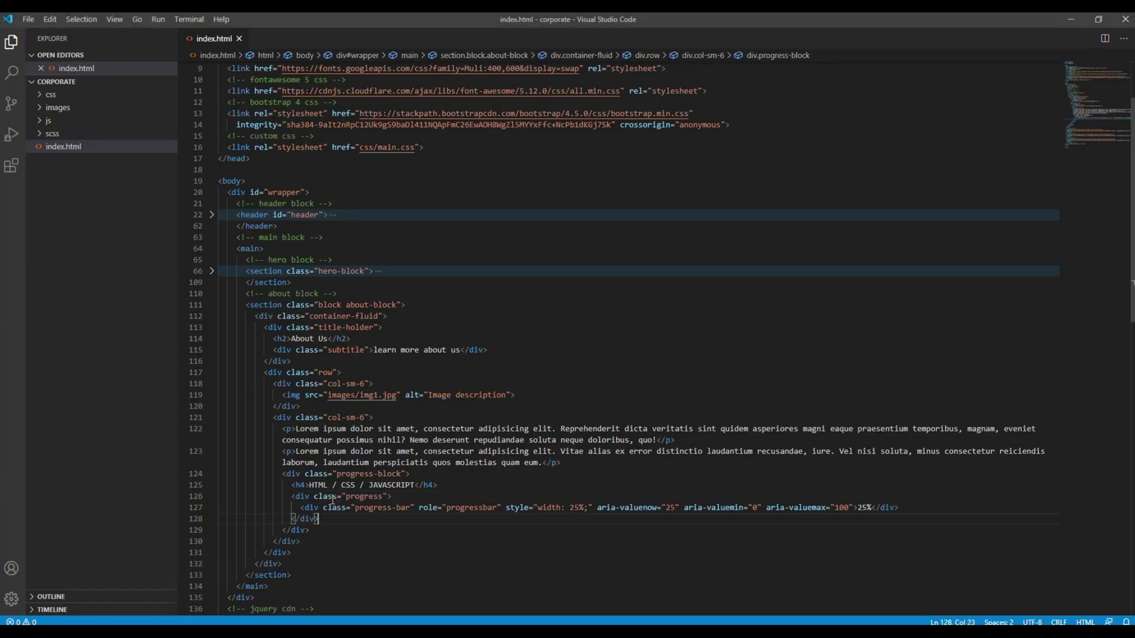
key(alt+Tab)
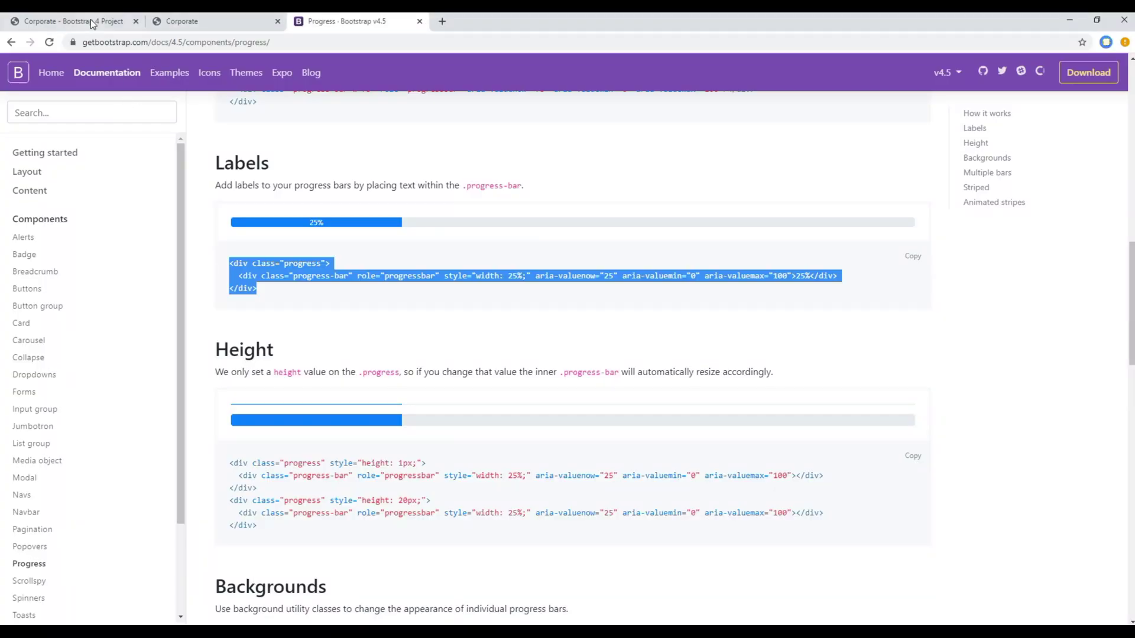
click(91, 19)
click(751, 406)
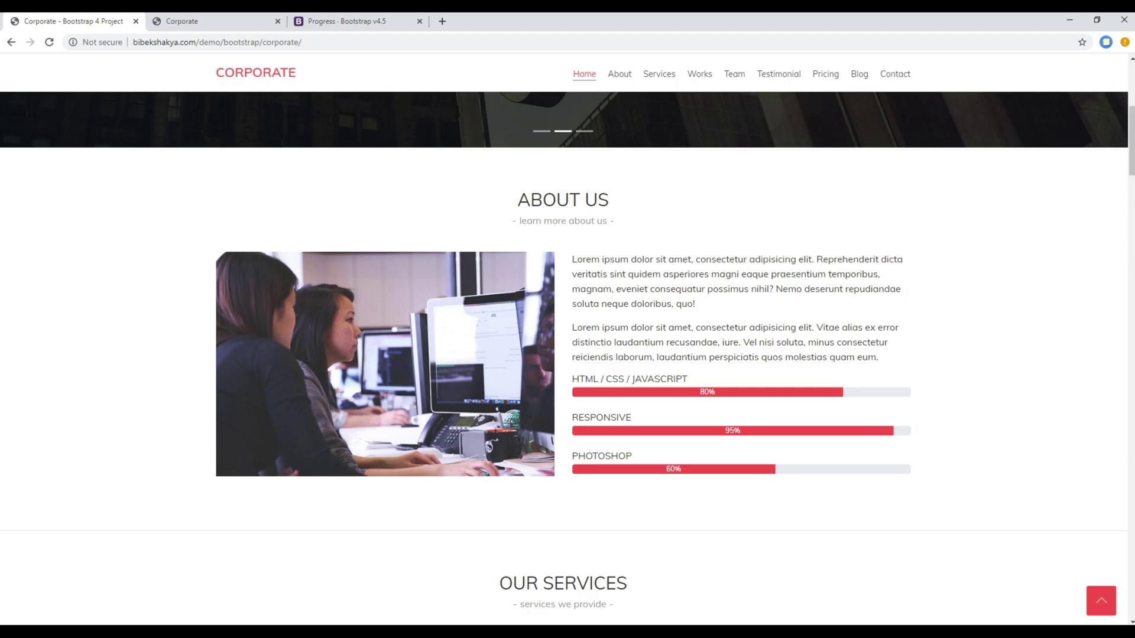
key(alt+Tab)
Step: Change the bar's width, aria-valuenow and label from 25 to 80
click(583, 507)
key(BackSpace)
key(BackSpace)
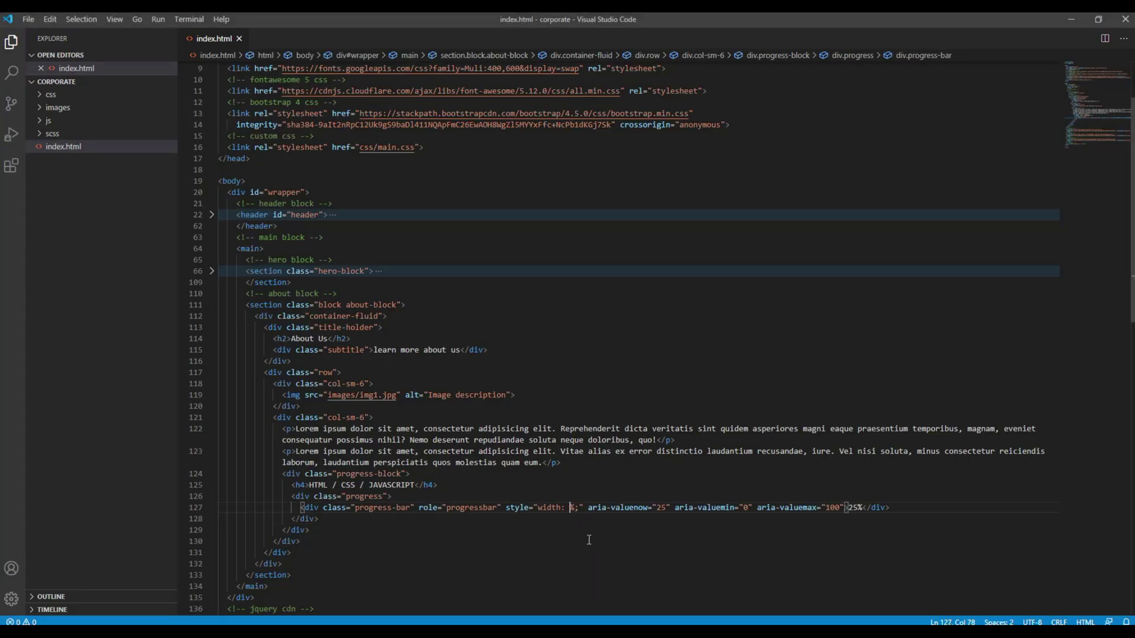
text(80)
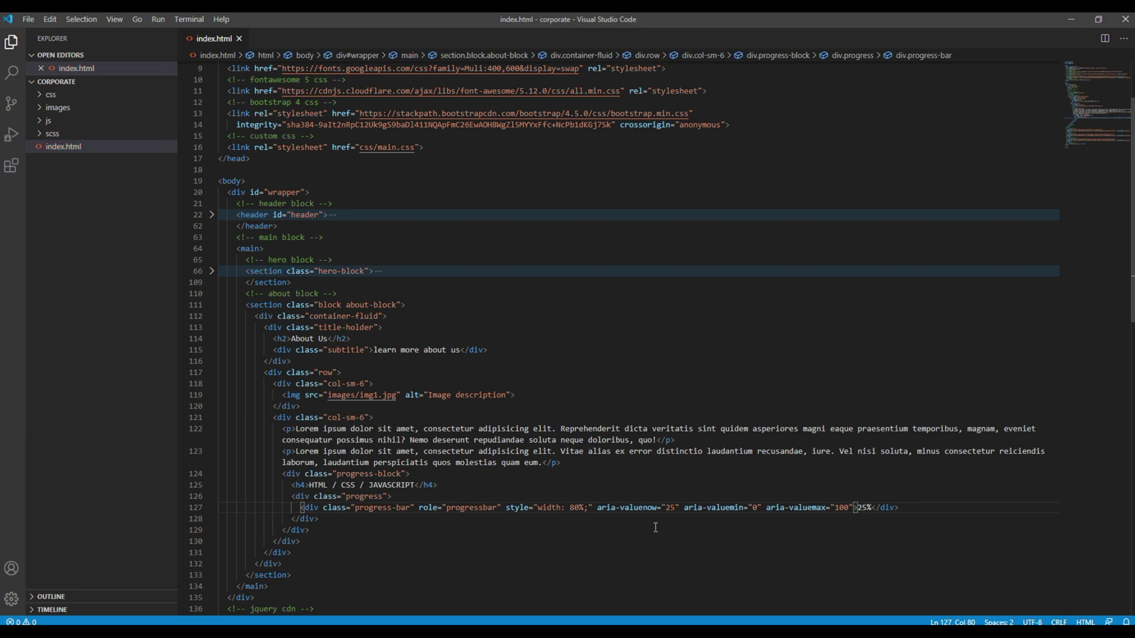
double_click(670, 507)
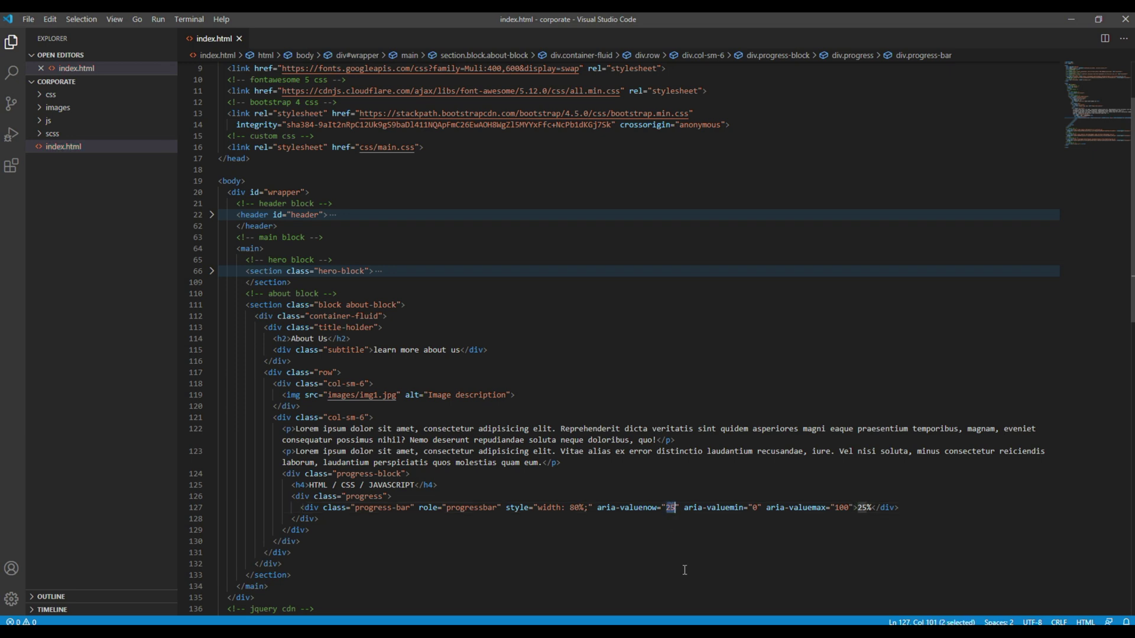
text(80)
click(867, 507)
key(BackSpace)
key(BackSpace)
text(8)
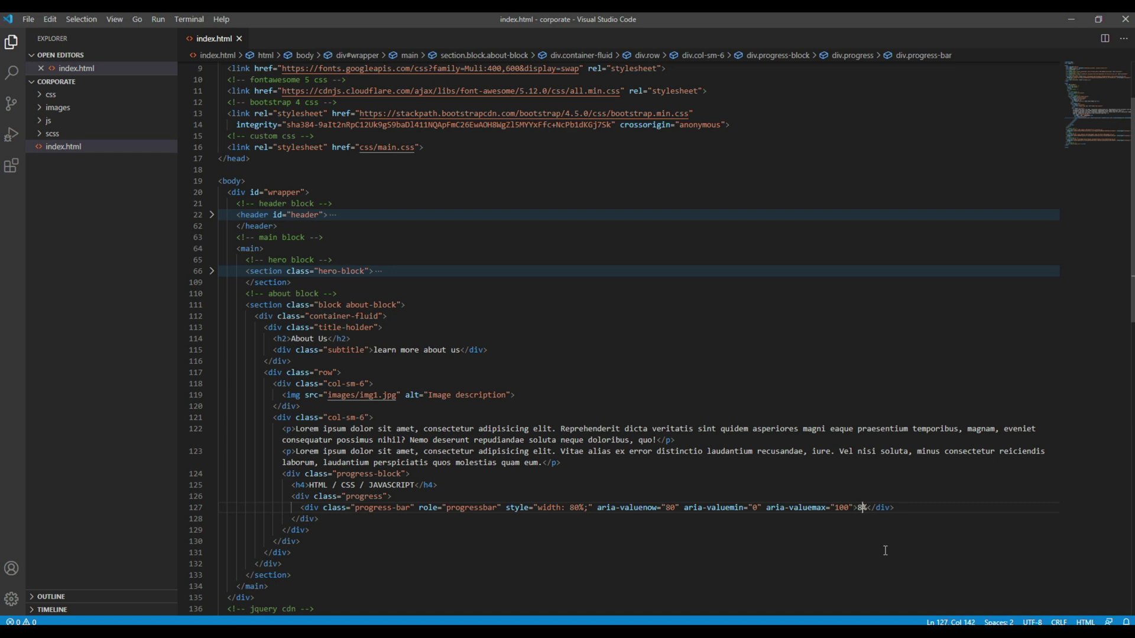
text(0)
click(914, 507)
key(alt+Tab)
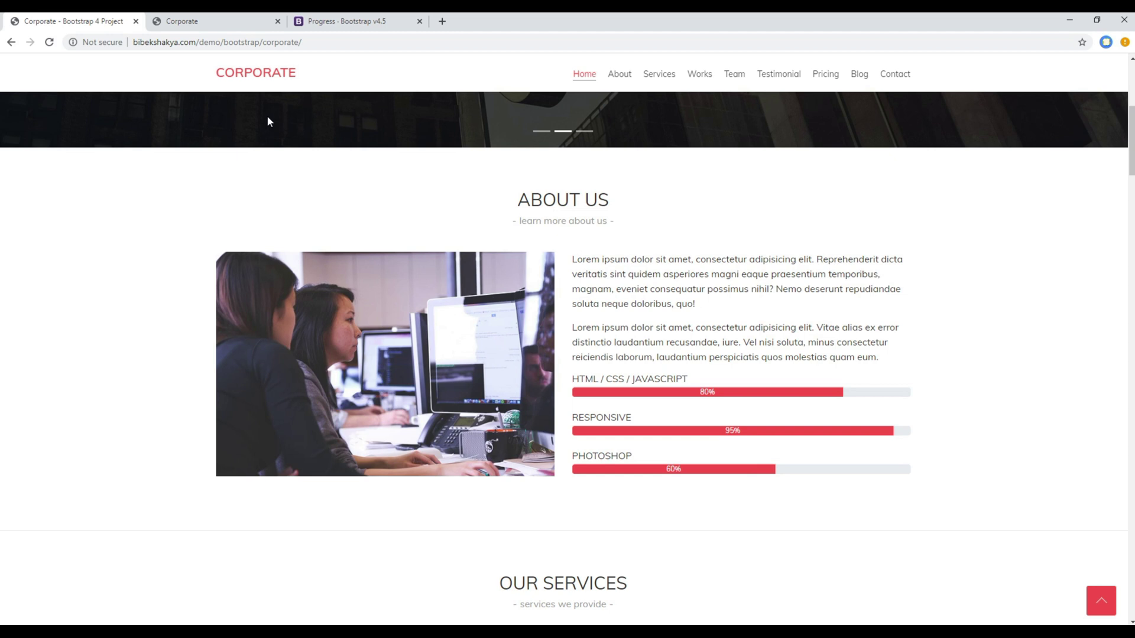
click(225, 19)
Step: Reload the local page to view the 80% bar and compare it with the demo
key(F5)
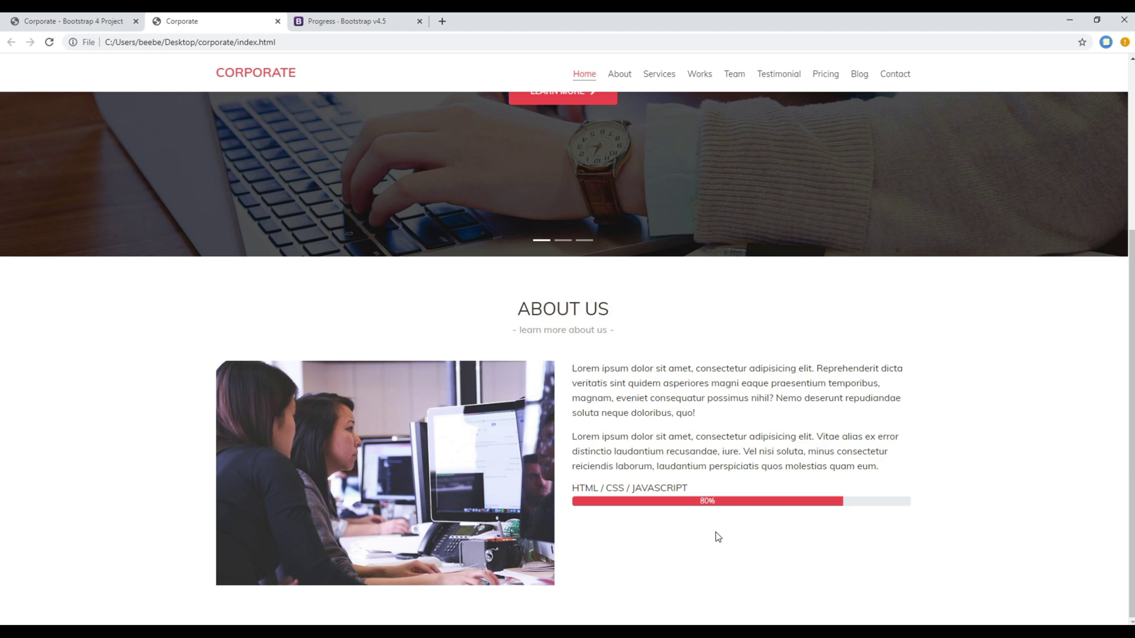
scroll(479, 361, up, 3)
scroll(208, 309, down, 3)
click(93, 24)
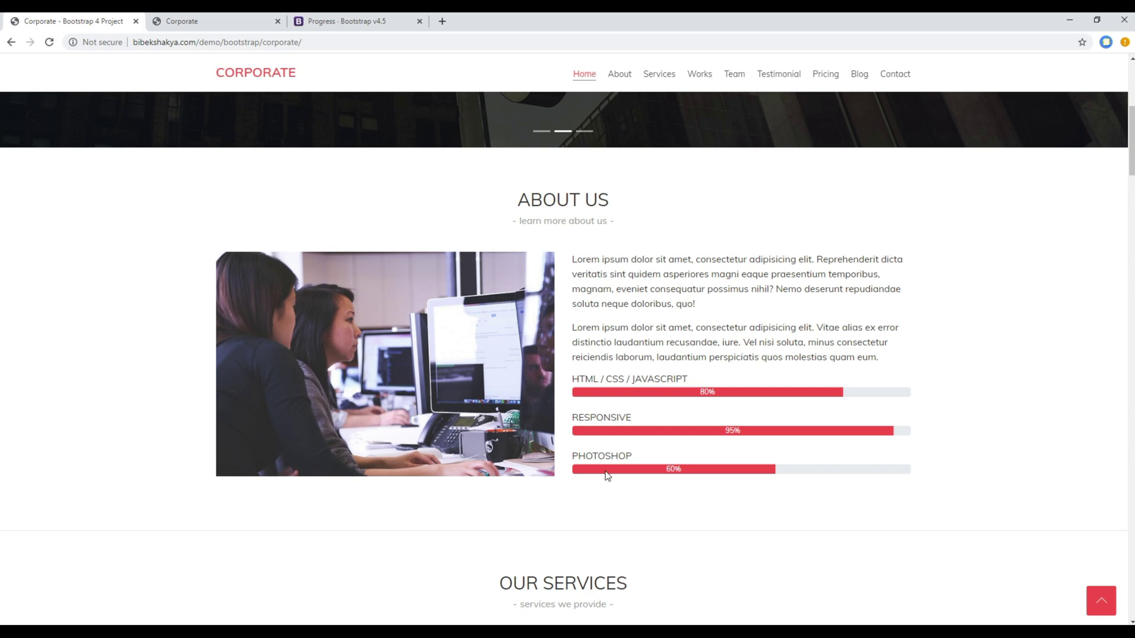
key(alt+Tab)
scroll(266, 533, down, 1)
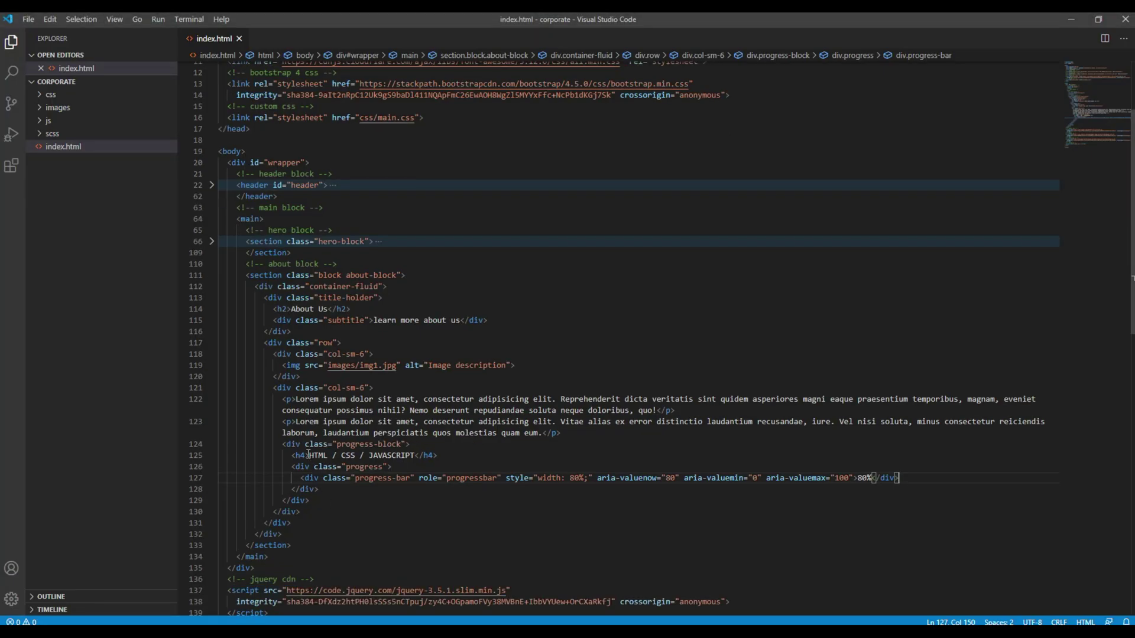
Step: Duplicate the progress-block markup twice below the first block
click(288, 444)
drag(318, 502, 283, 444)
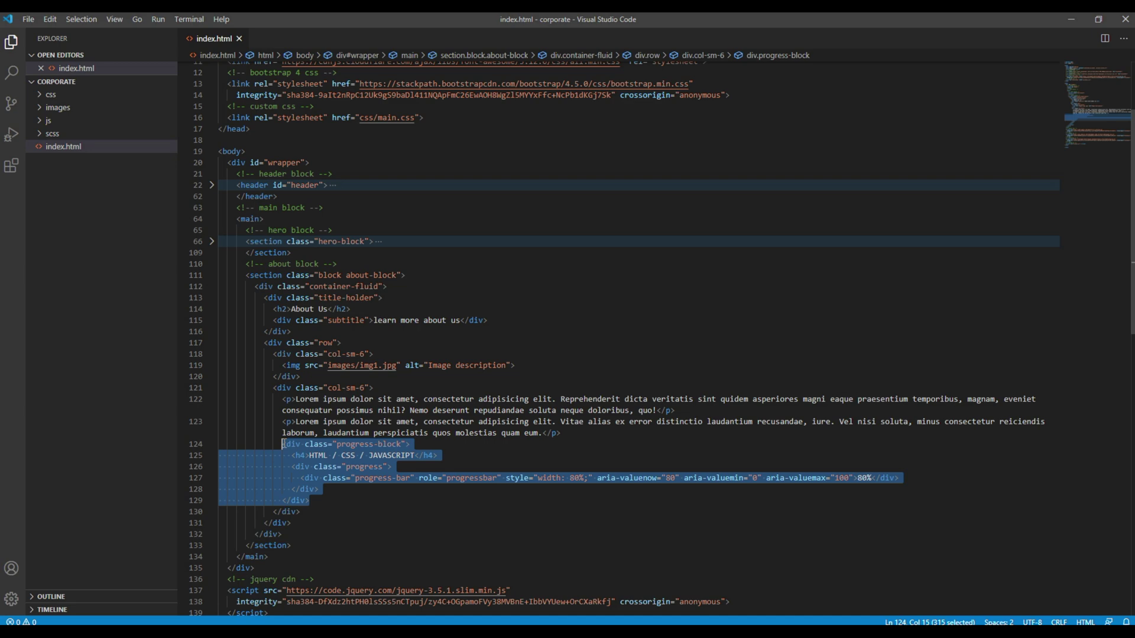
key(ctrl+c)
key(End)
key(Return)
key(ctrl+v)
key(Return)
key(ctrl+v)
scroll(319, 502, down, 4)
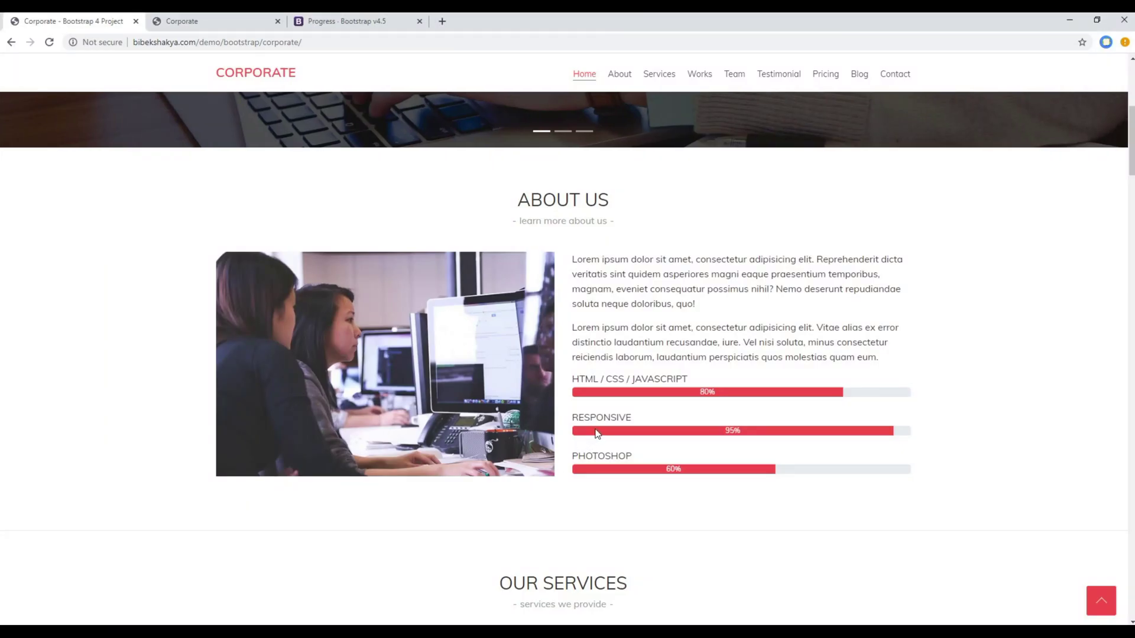
Step: Replace the copied headings with RESPONSIVE and PHOTOSHOP from the demo page
double_click(599, 417)
key(alt+Tab)
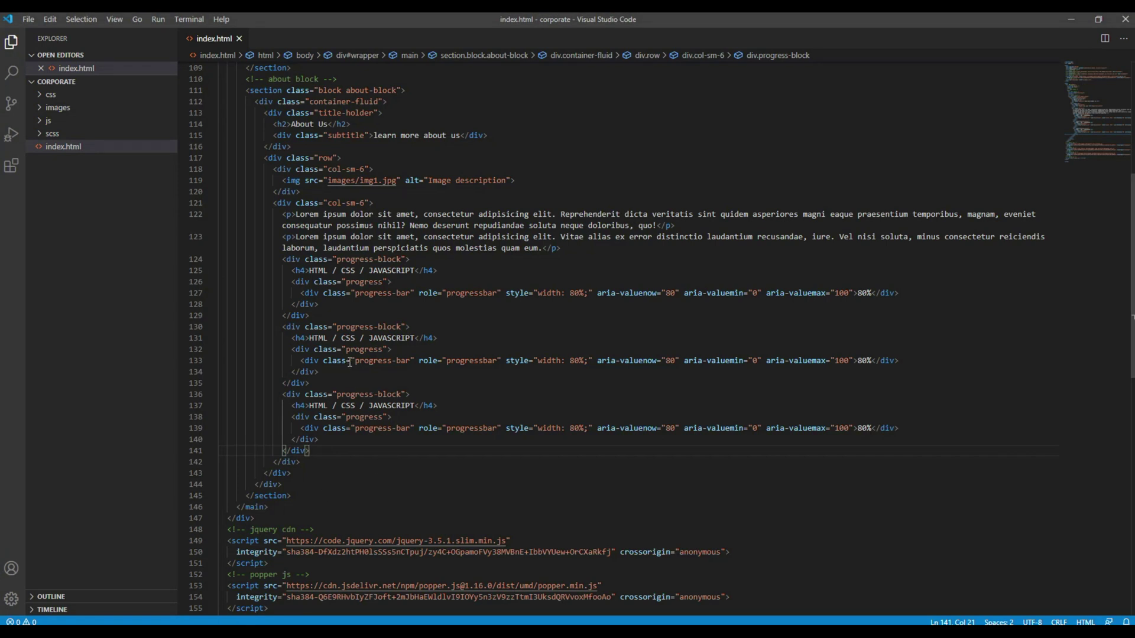
drag(414, 338, 310, 338)
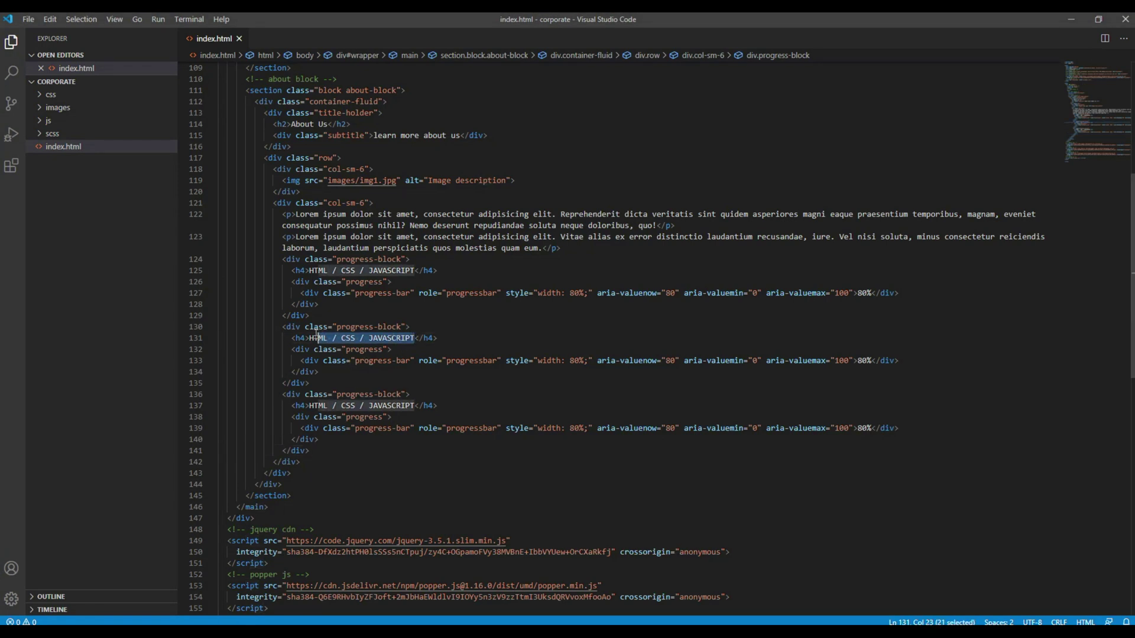
key(ctrl+v)
key(alt+Tab)
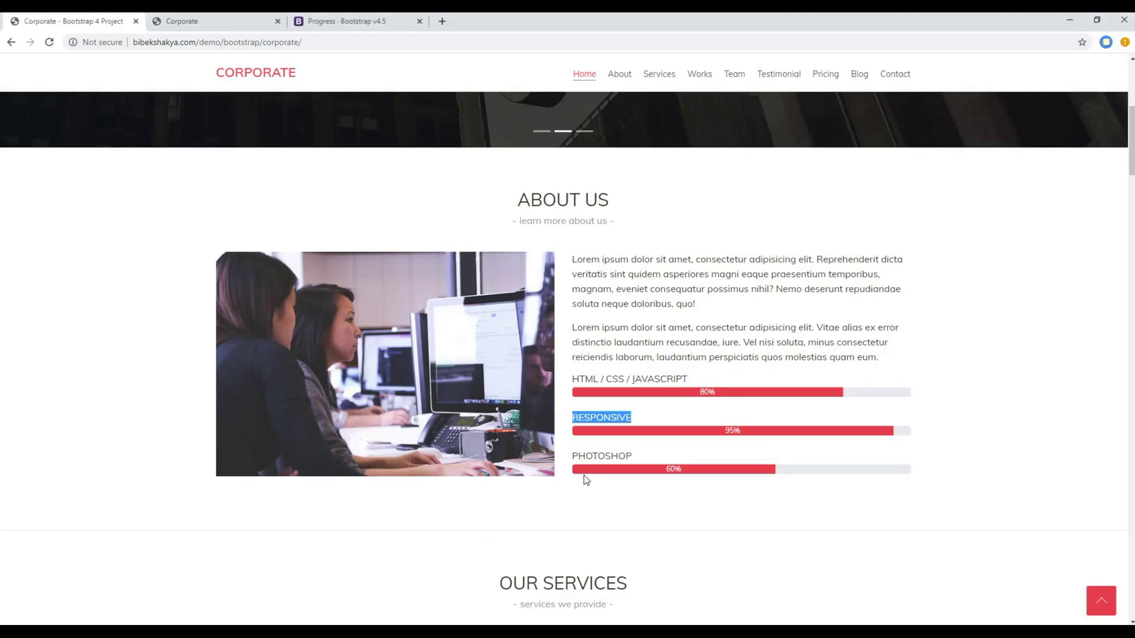
double_click(586, 457)
key(alt+Tab)
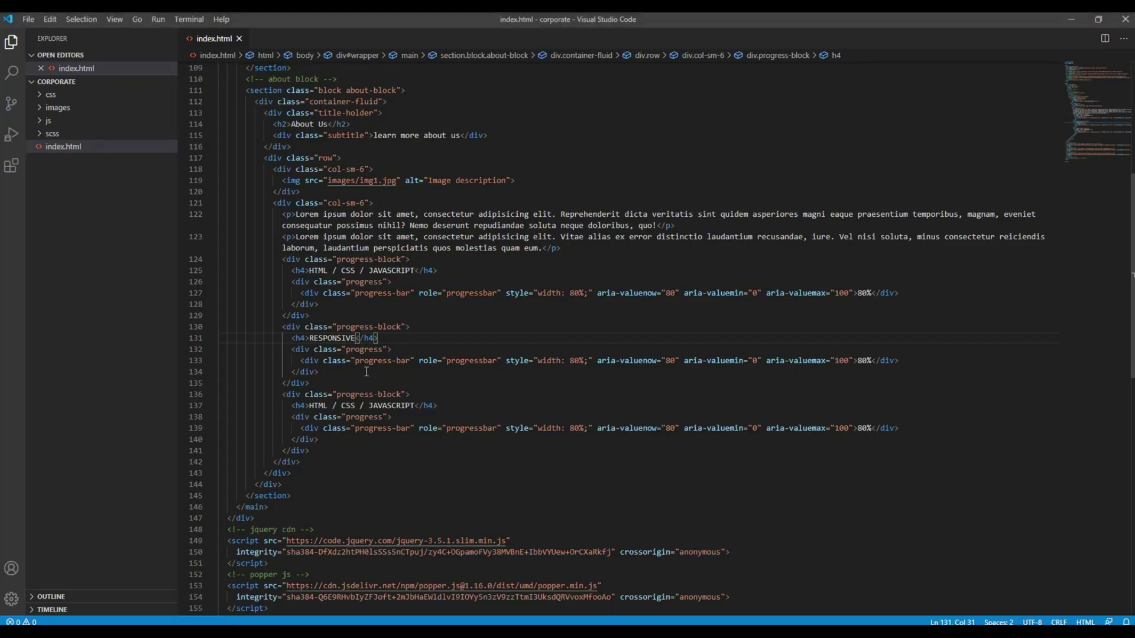
drag(413, 405, 308, 406)
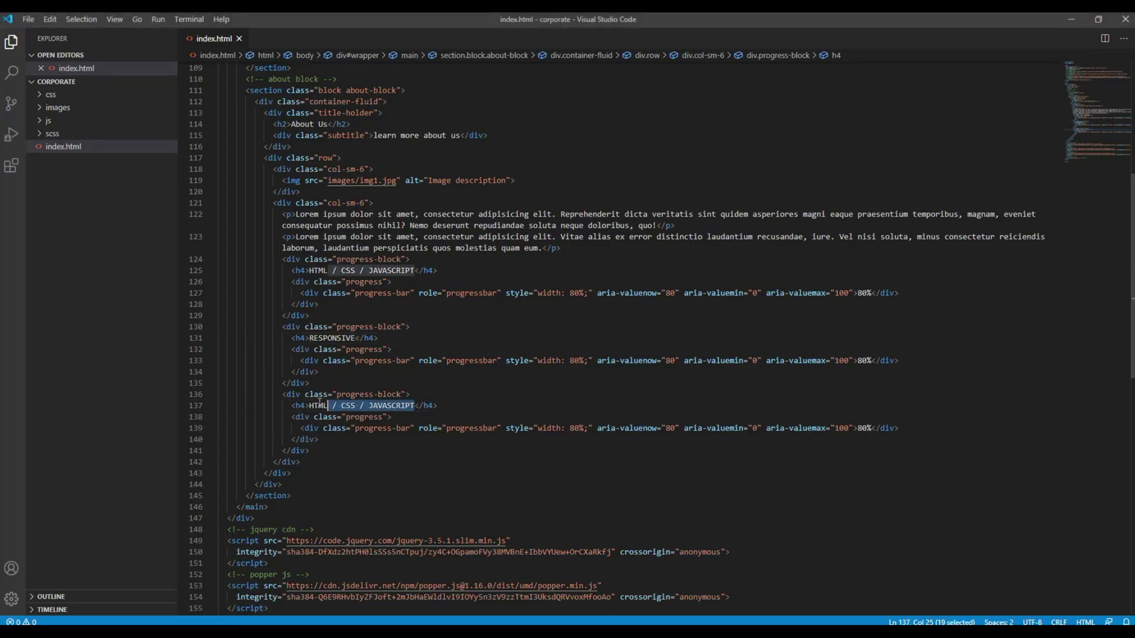
key(ctrl+v)
Step: Set the RESPONSIVE bar's 80 values to 95 and save
key(alt+Tab)
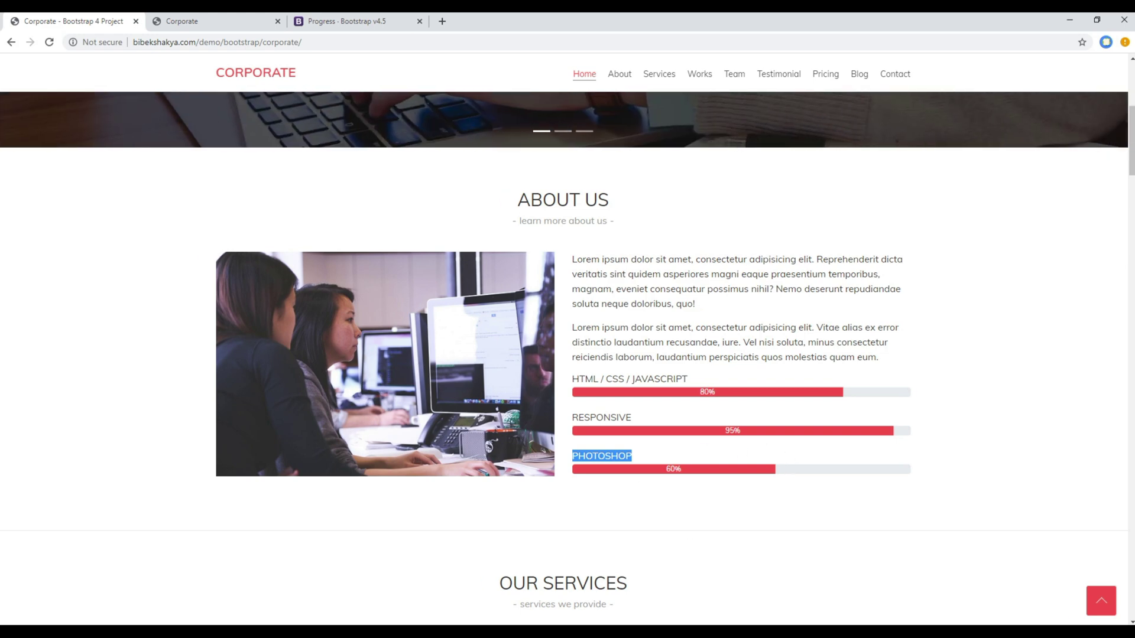
key(alt+Tab)
double_click(574, 361)
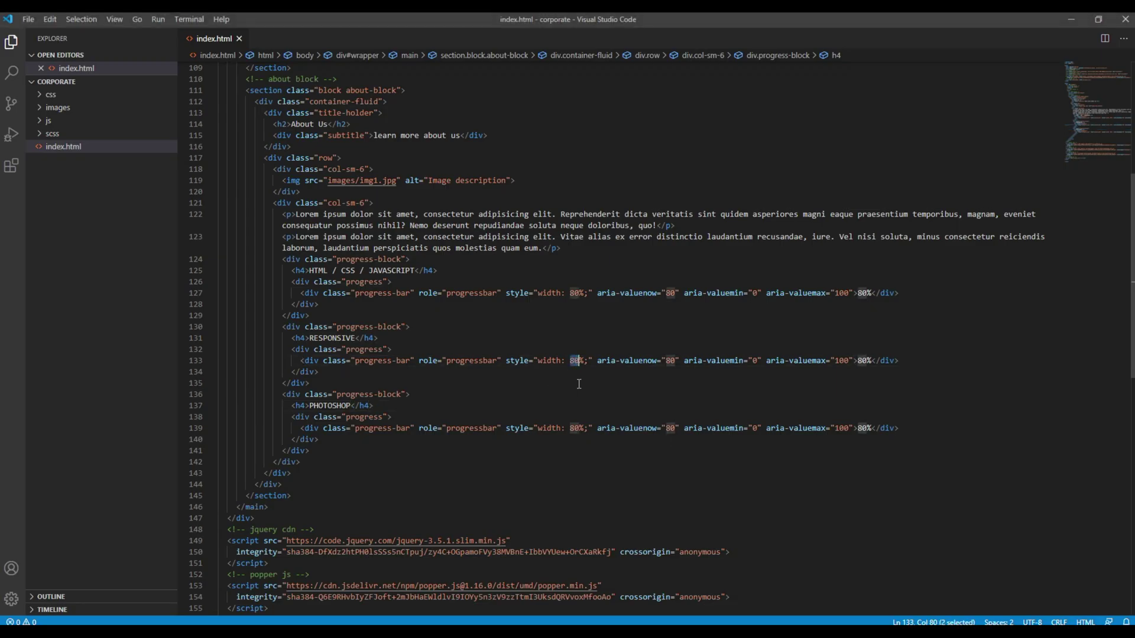
key(ctrl+d)
key(ctrl+d)
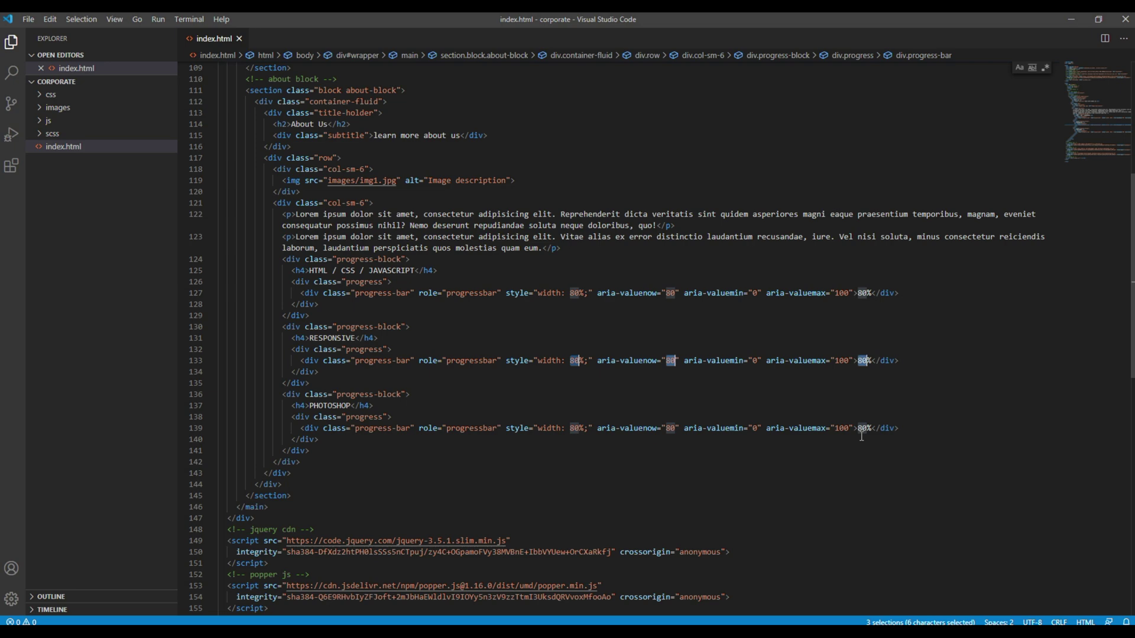
text(95)
key(ctrl+s)
Step: Set the PHOTOSHOP bar's 80 values to 60
key(alt+Tab)
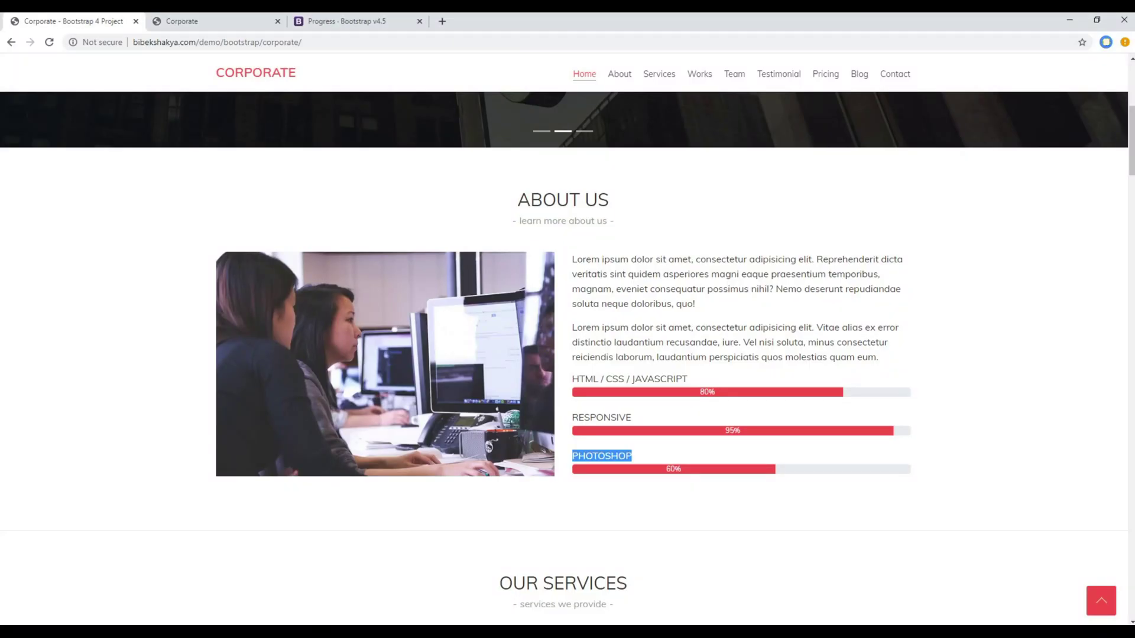
key(alt+Tab)
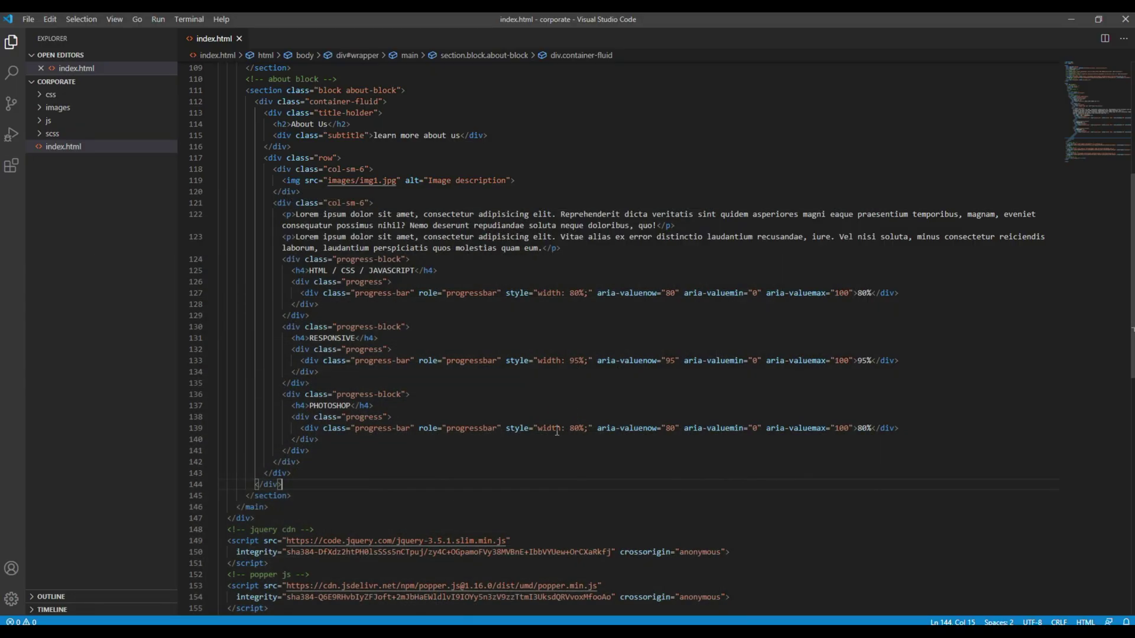
double_click(574, 428)
key(ctrl+d)
key(ctrl+d)
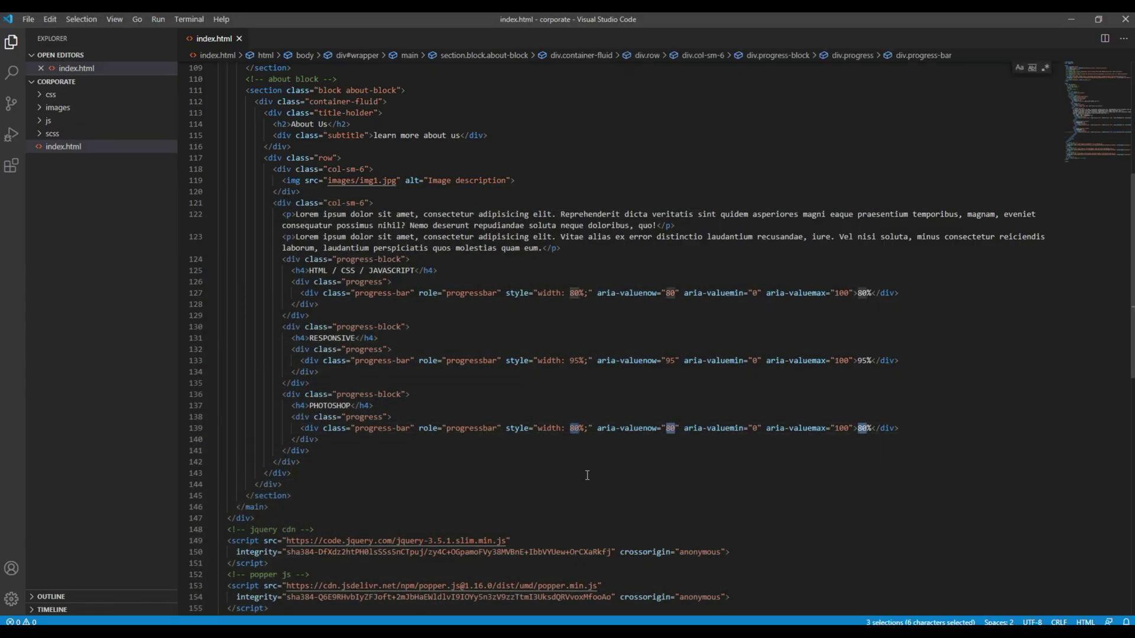
text(60)
key(Down)
key(Down)
key(Down)
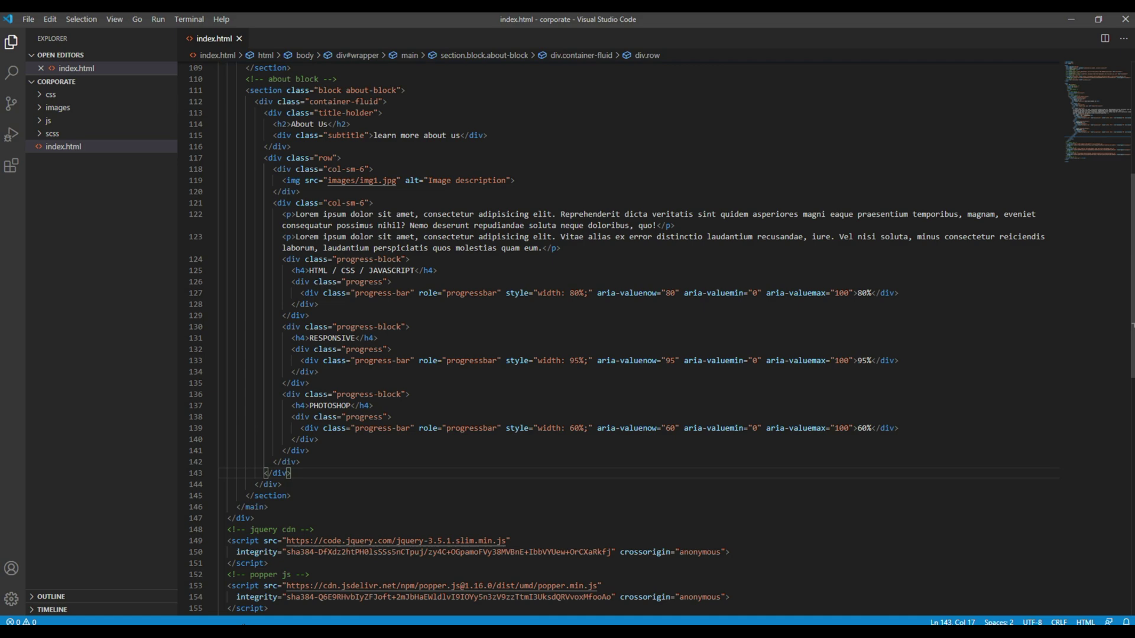
key(alt+Tab)
click(150, 443)
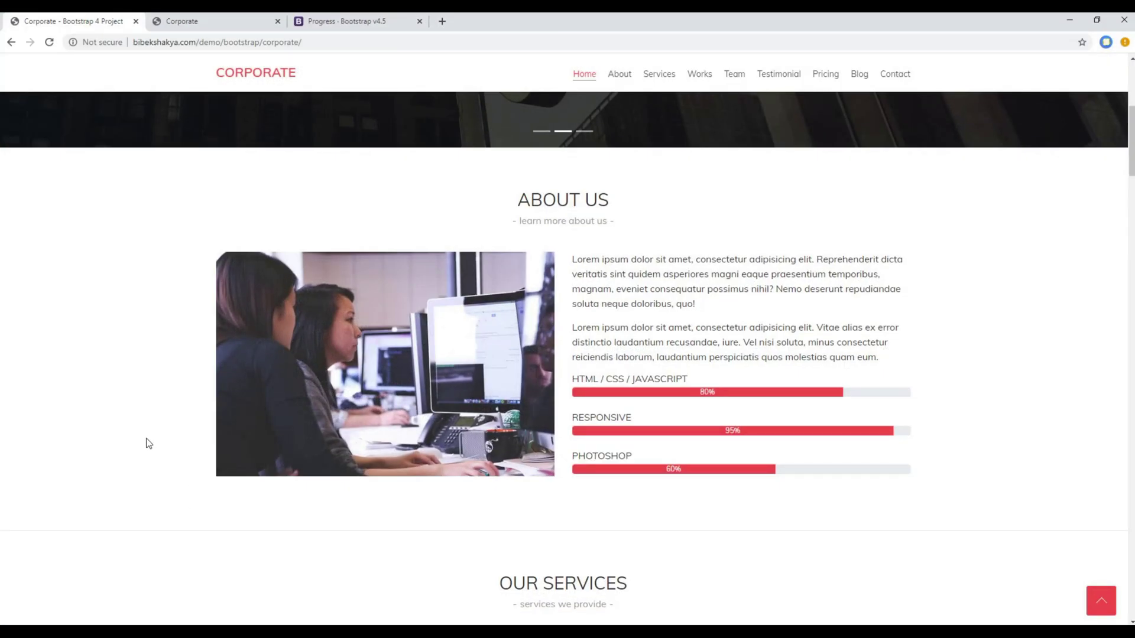
Step: Reload the local Corporate page and compare its 80%, 95% and 60% bars with the demo
click(235, 16)
key(ctrl+r)
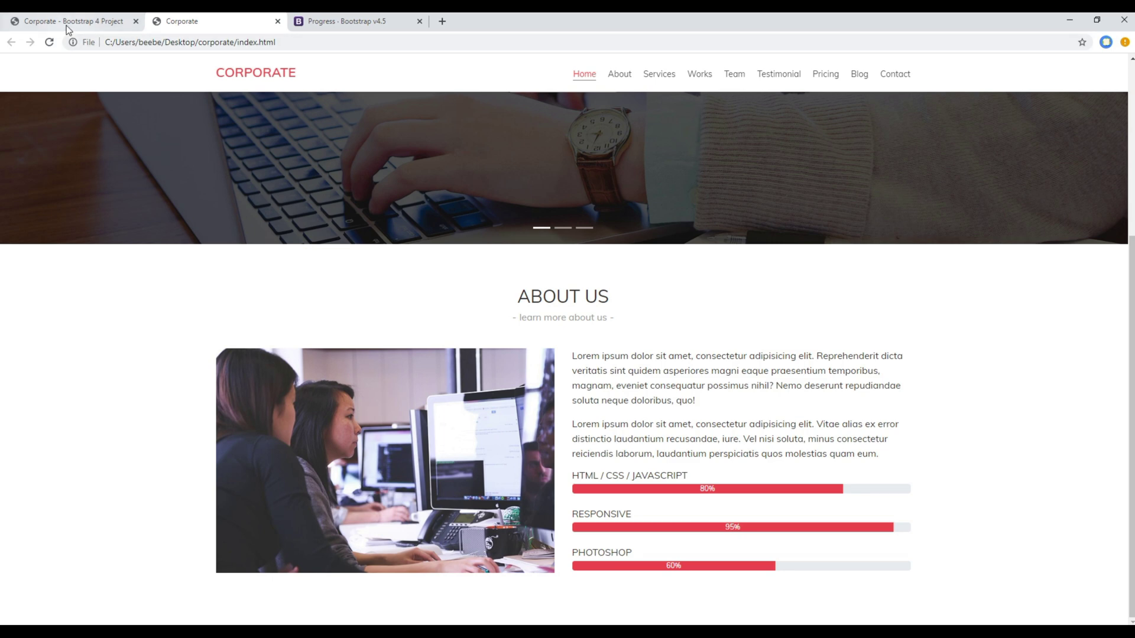
click(65, 26)
click(214, 25)
scroll(116, 222, up, 2)
click(95, 23)
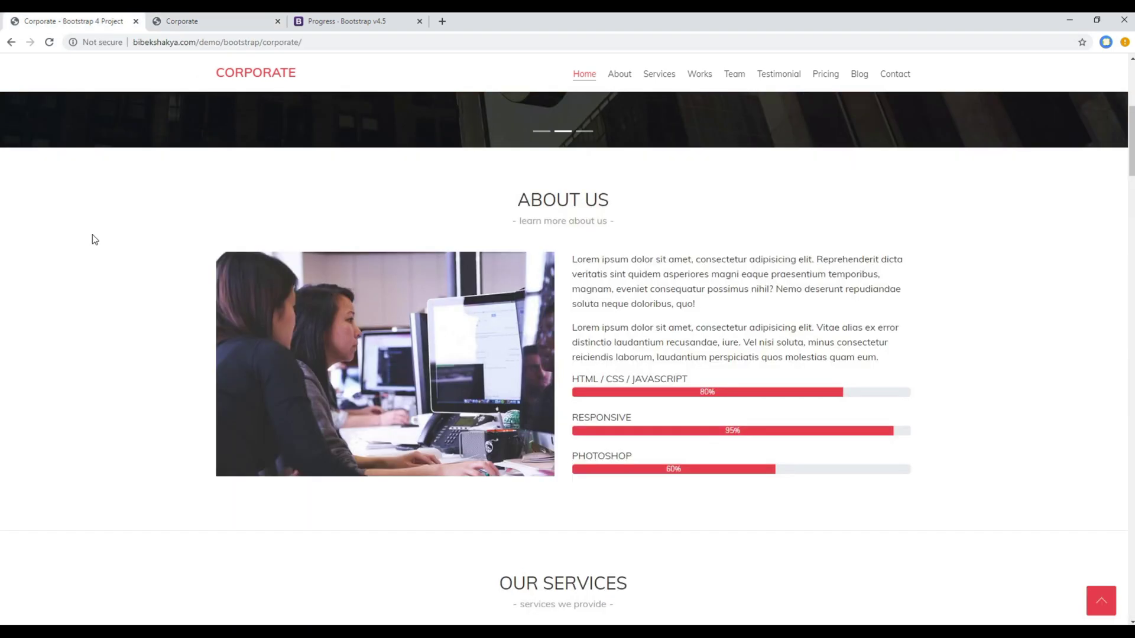
scroll(133, 354, down, 4)
scroll(140, 397, up, 2)
scroll(160, 266, up, 2)
click(205, 24)
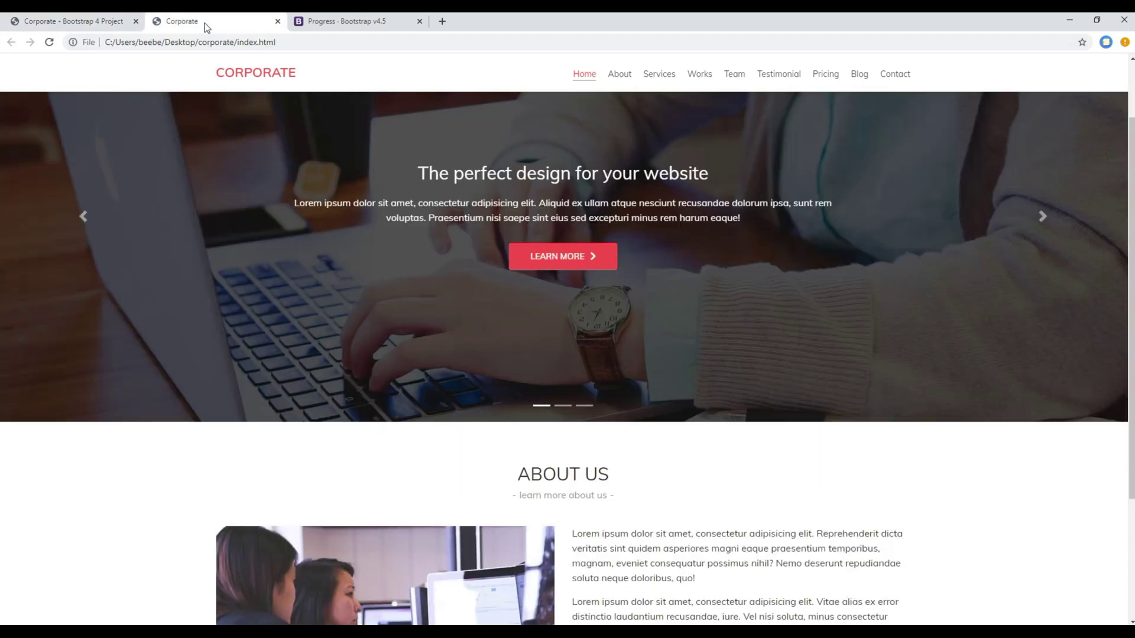
scroll(224, 379, down, 2)
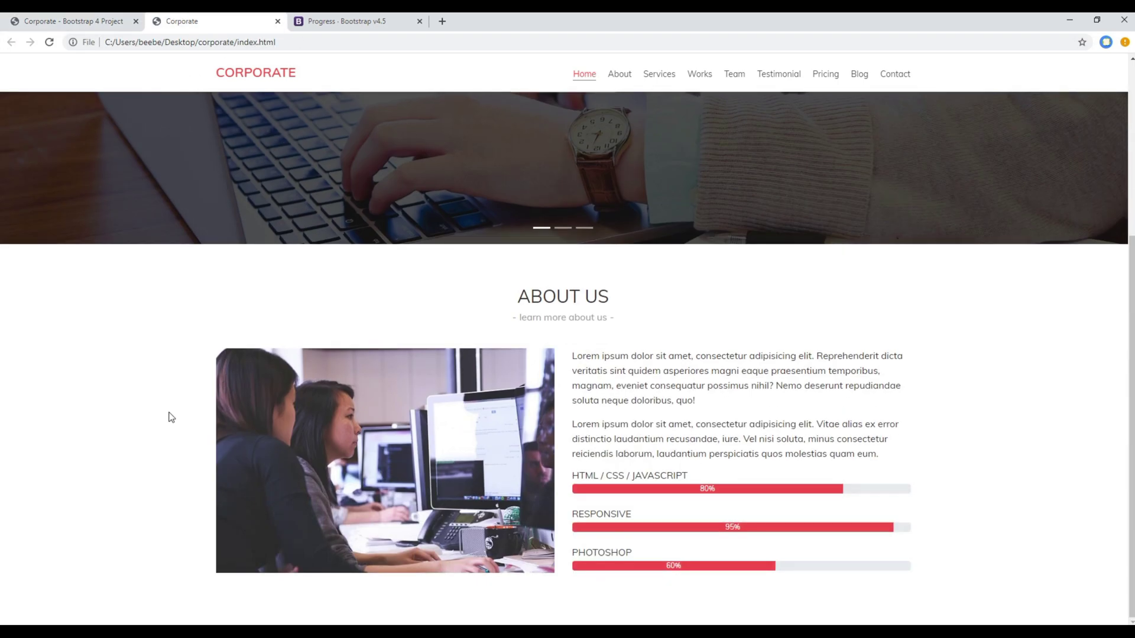